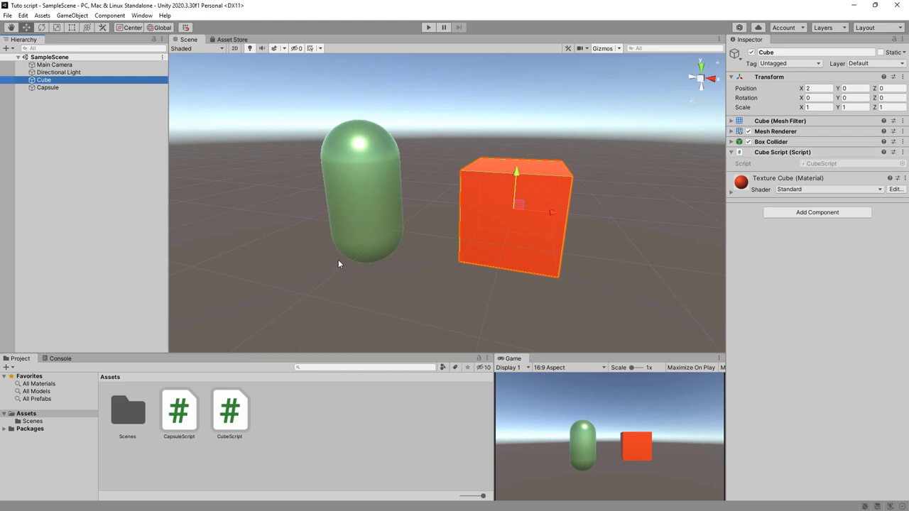
Select the Capsule in the Hierarchy to reach its CapsuleScript.
click(44, 88)
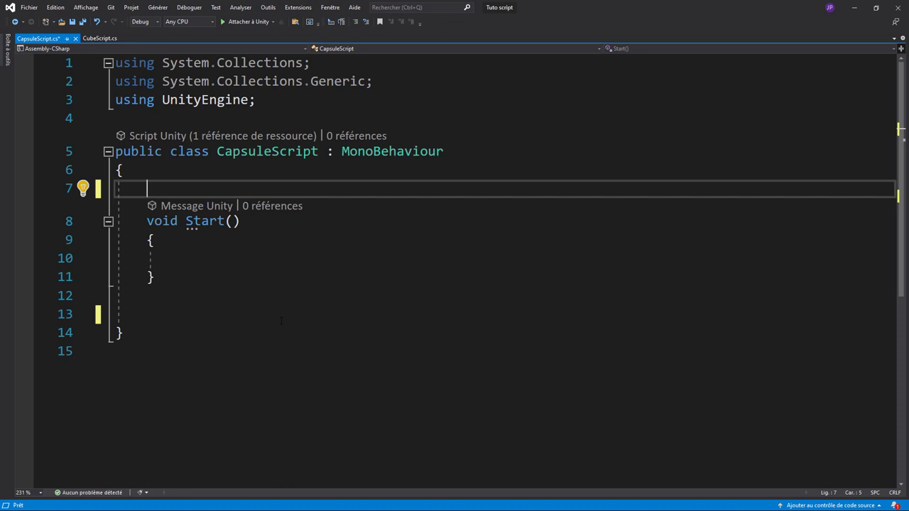
Declare 'CubeScript cubeScript;' on line 7 of CapsuleScript, above Start.
text(Cu)
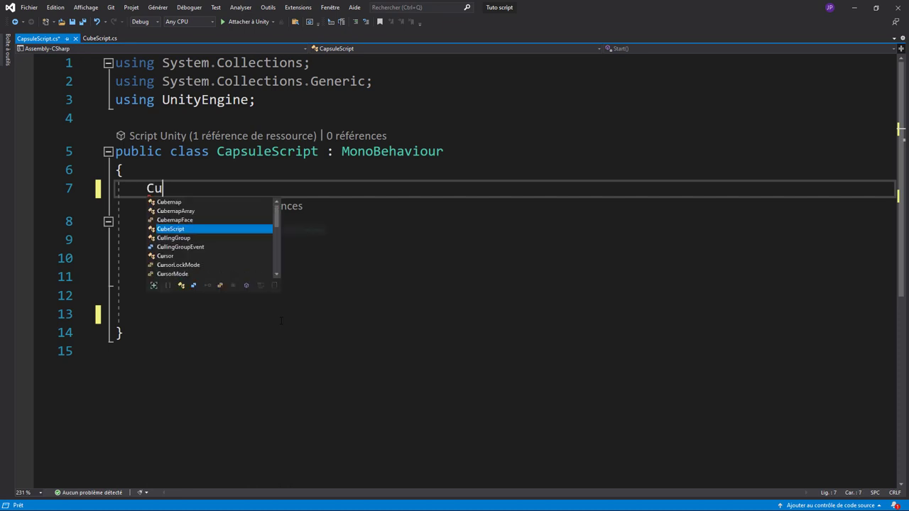
key(Tab)
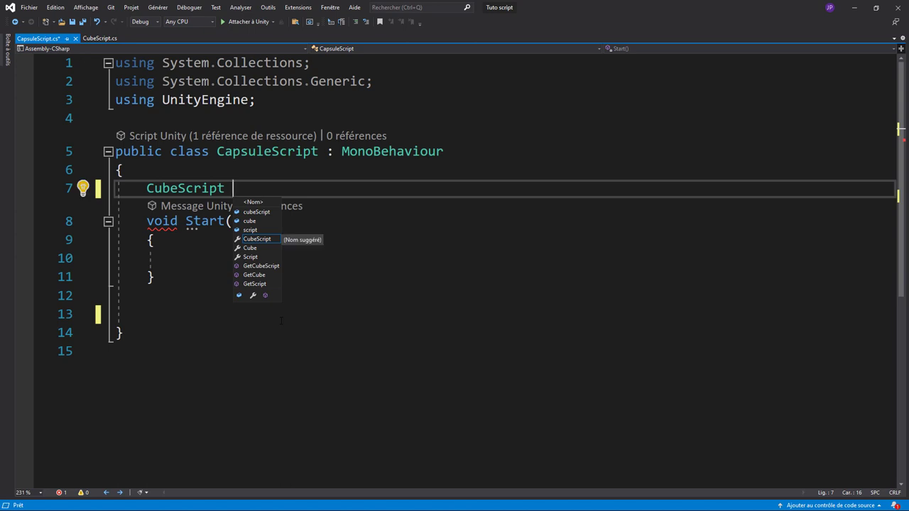
text(cu)
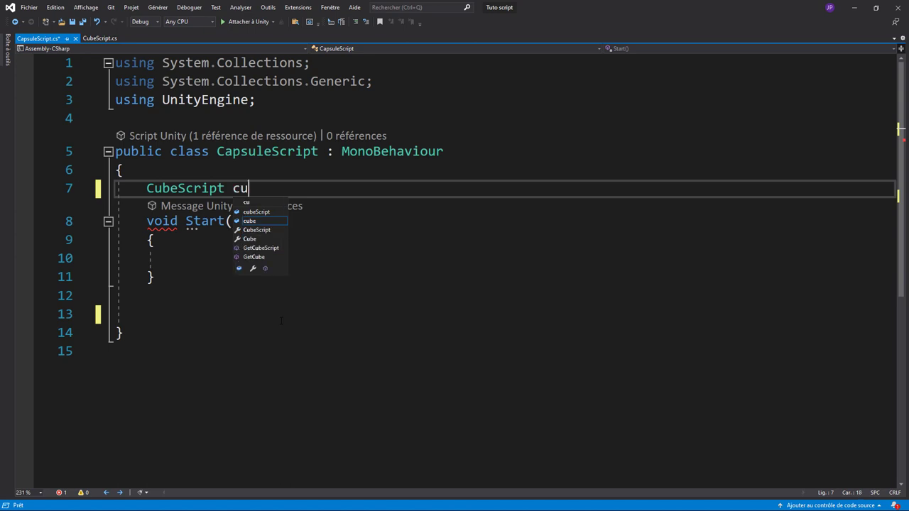
text(beS)
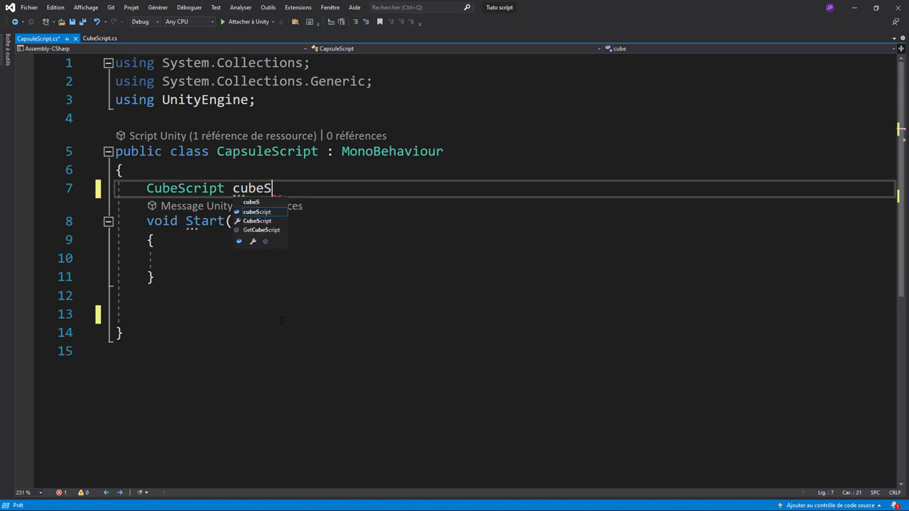
text(cript;)
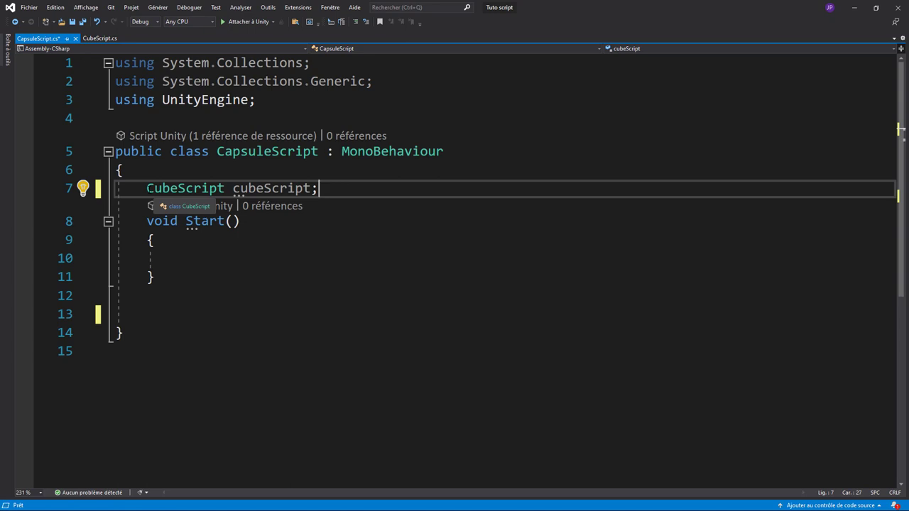
click(147, 188)
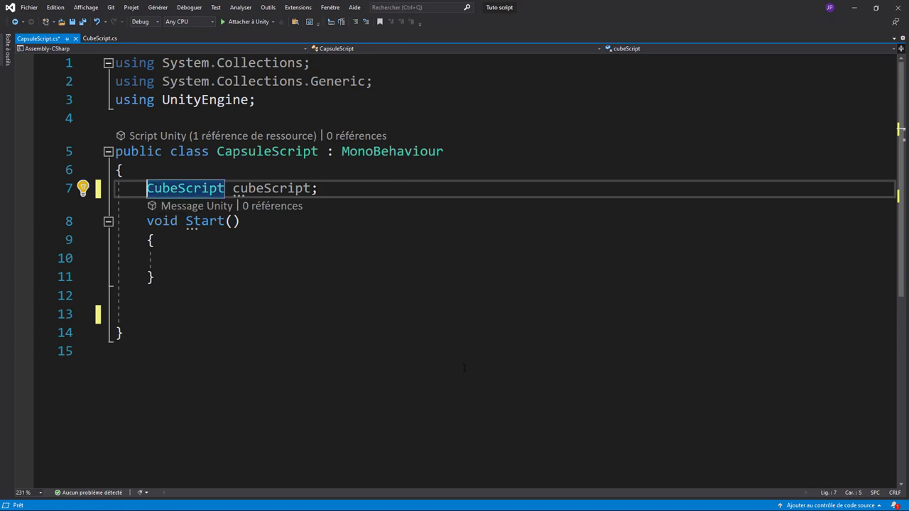
click(311, 276)
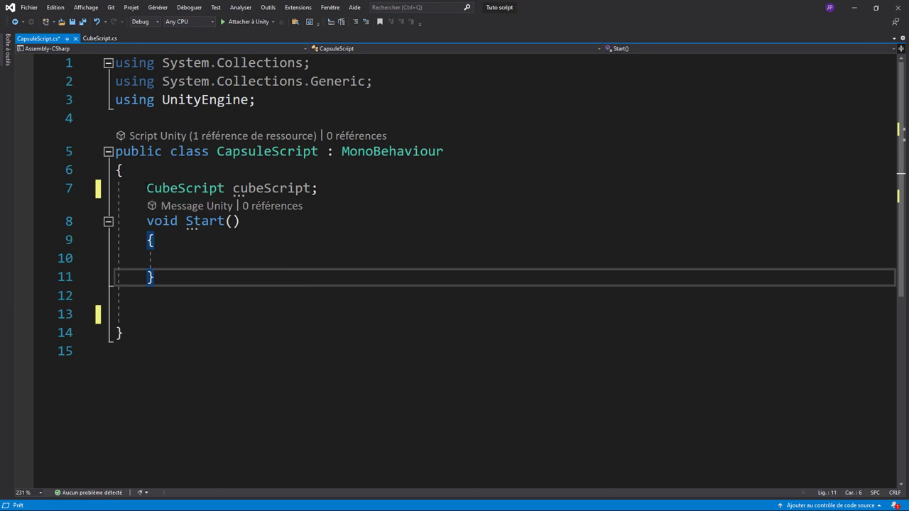
key(ctrl+minus)
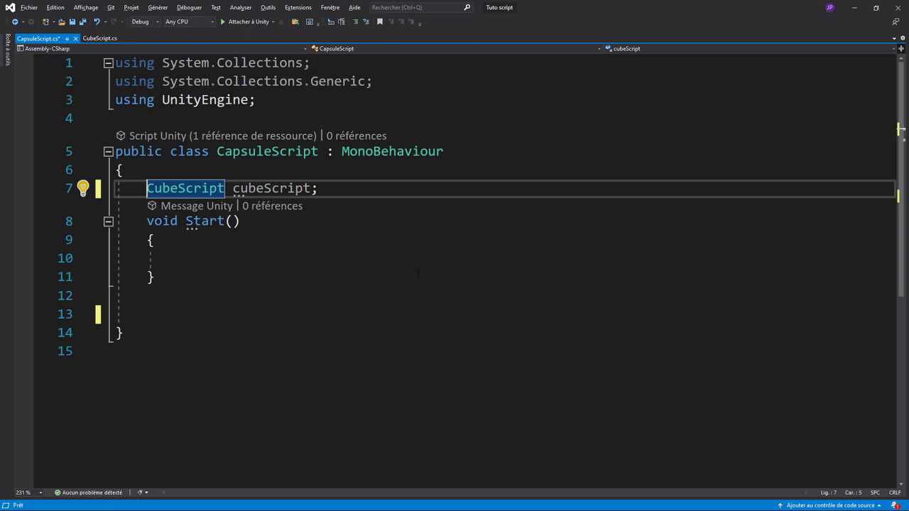
Prefix the cubeScript field declaration with the [SerializeField] attribute.
text([)
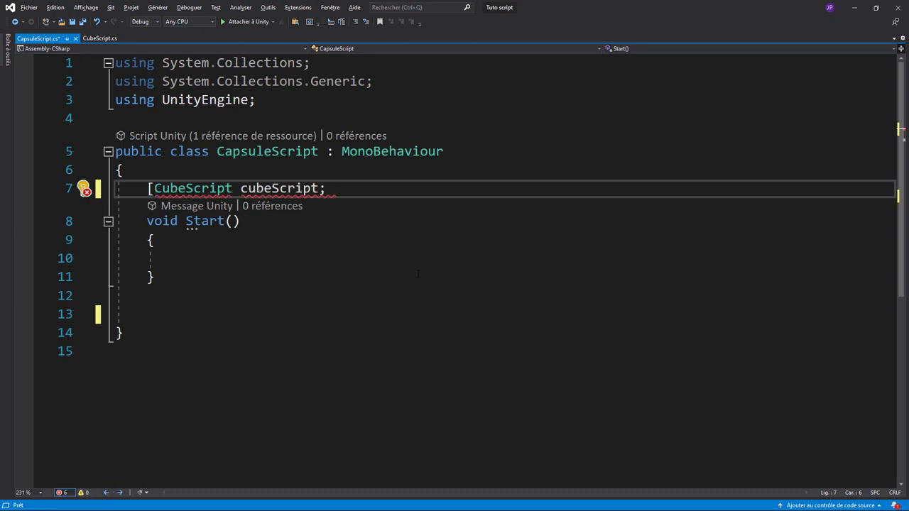
text(seri)
key(BackSpace)
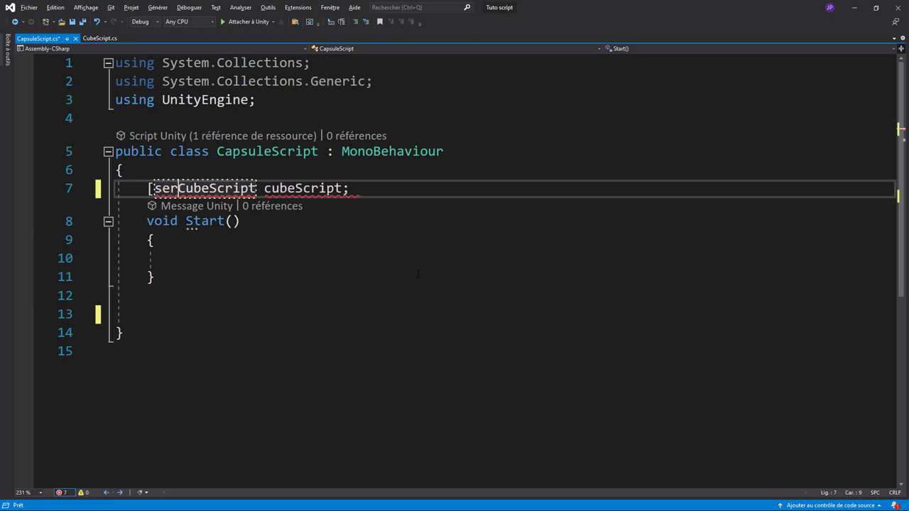
key(BackSpace)
key(BackSpace)
key(BackSpace)
text(seri)
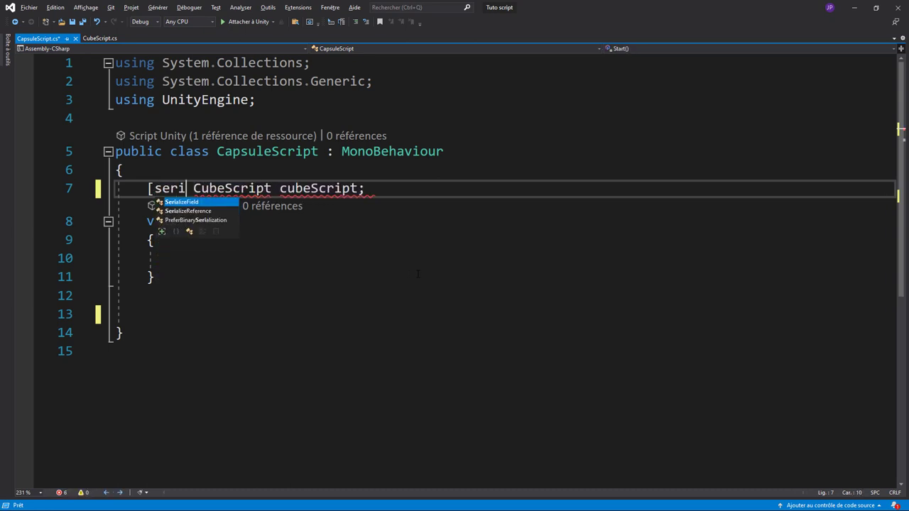
key(Tab)
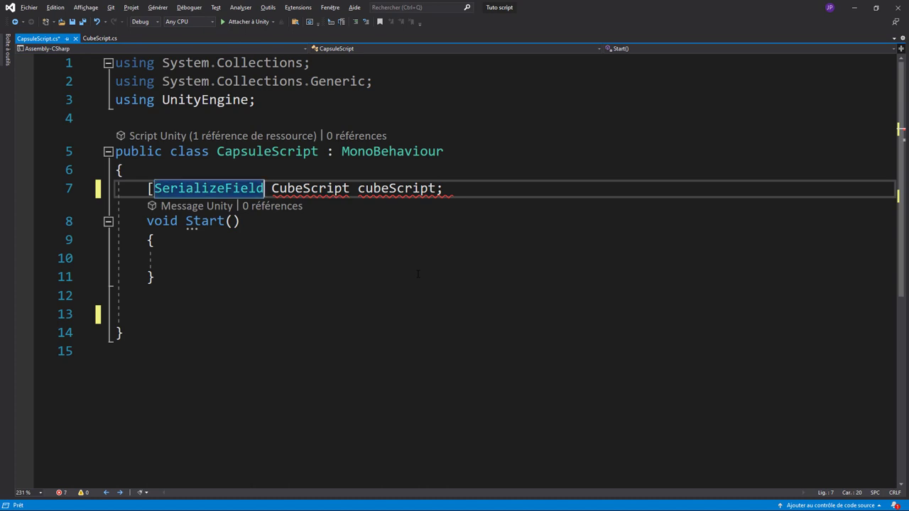
text(])
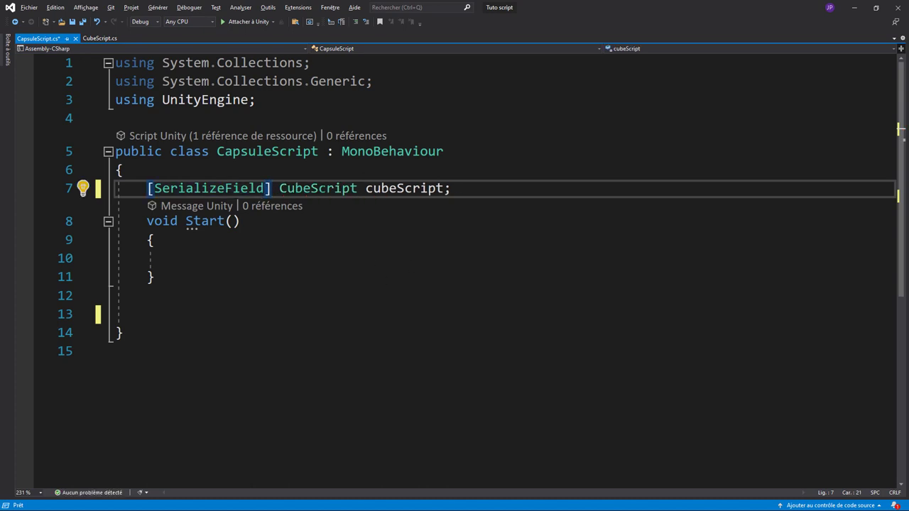
double_click(313, 189)
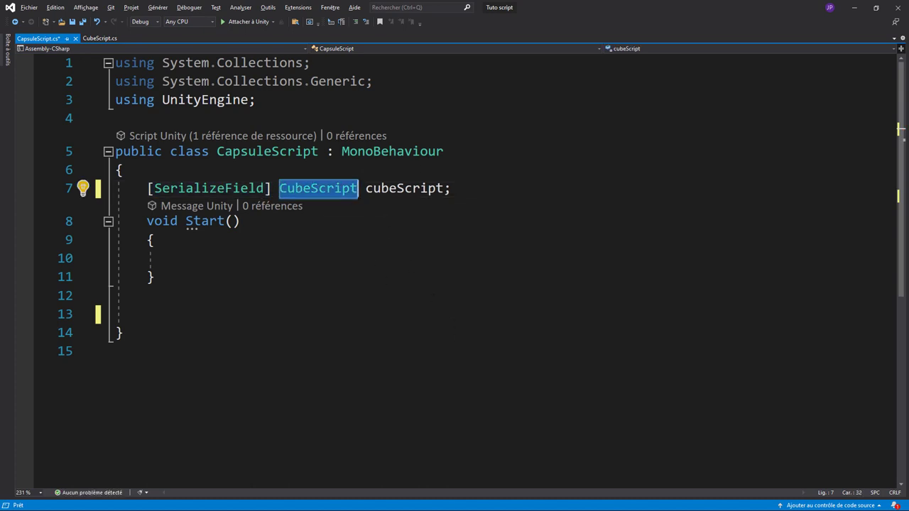
double_click(406, 189)
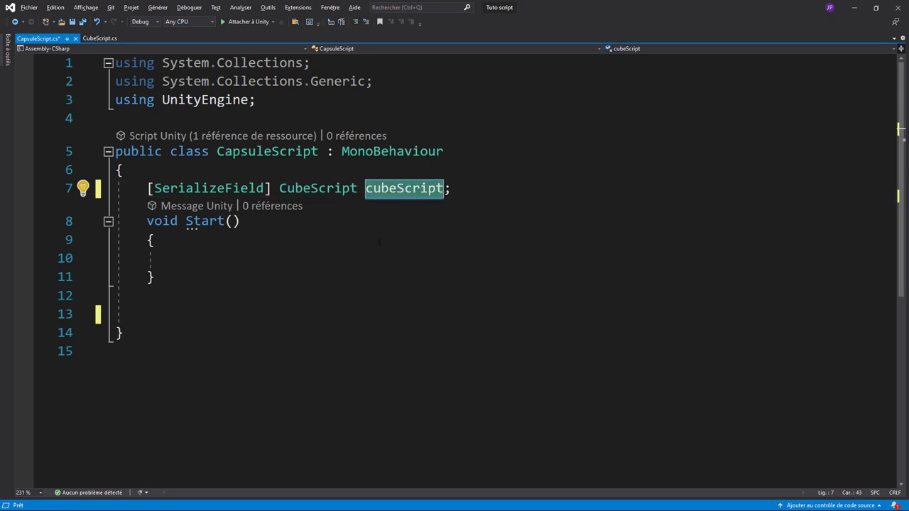
click(448, 261)
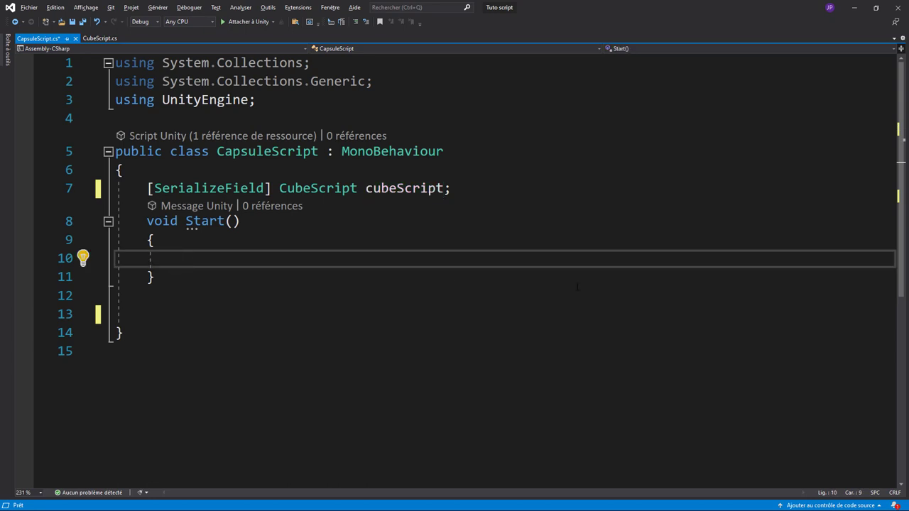
Try reaching cubeScript.Health in Start, then check CubeScript's private Health field set to 100.
click(99, 39)
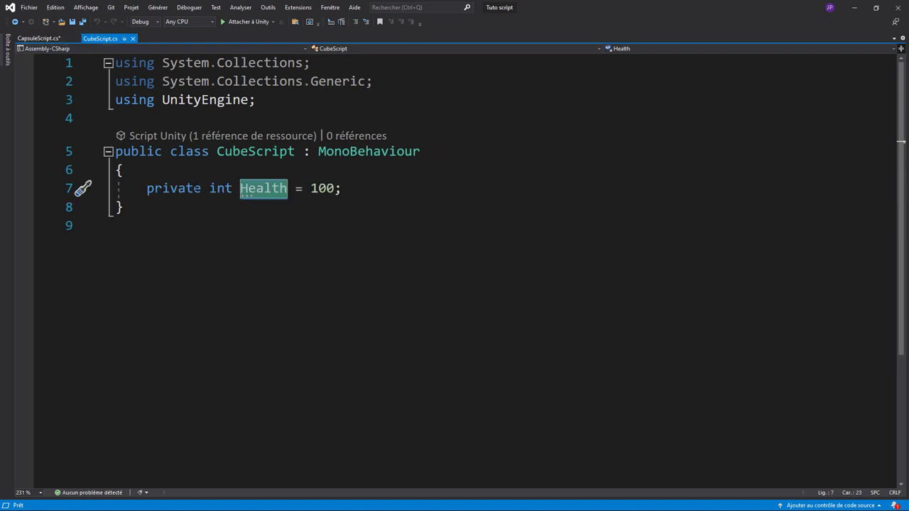
click(39, 38)
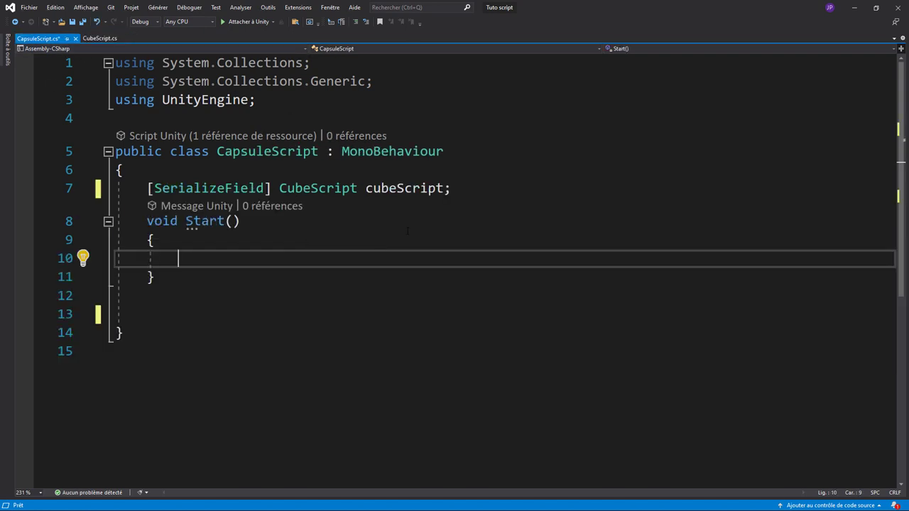
text(cu)
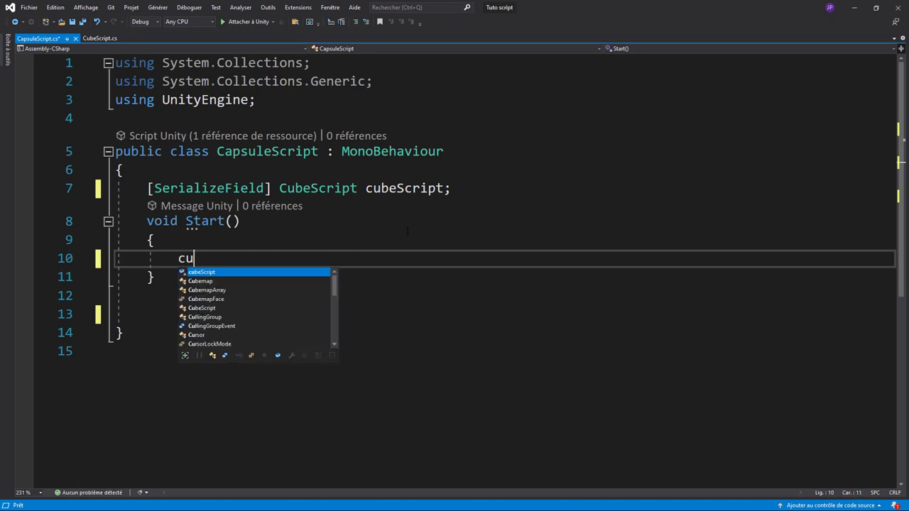
key(Tab)
text(.)
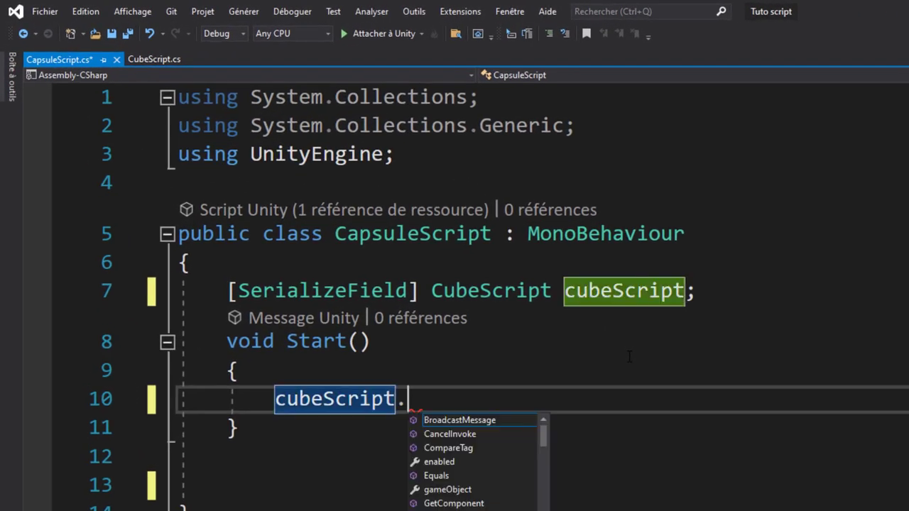
text(he)
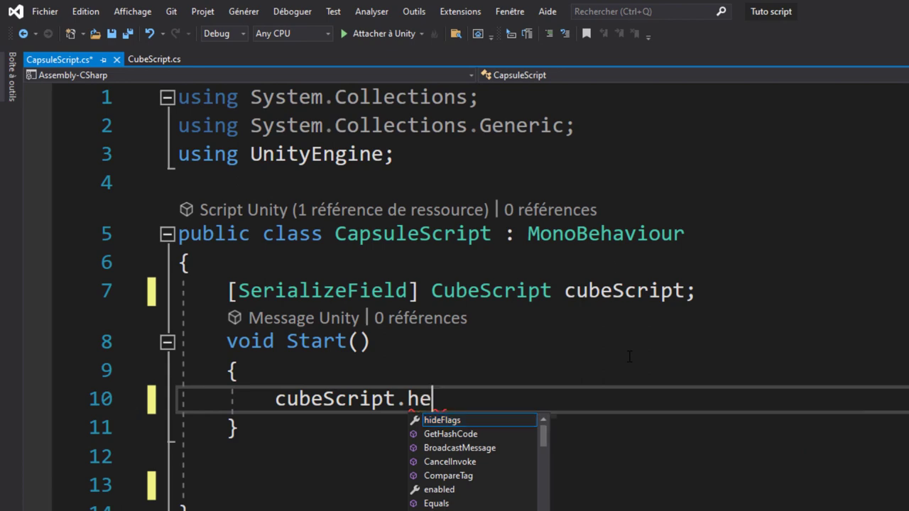
key(BackSpace)
key(BackSpace)
key(BackSpace)
key(BackSpace)
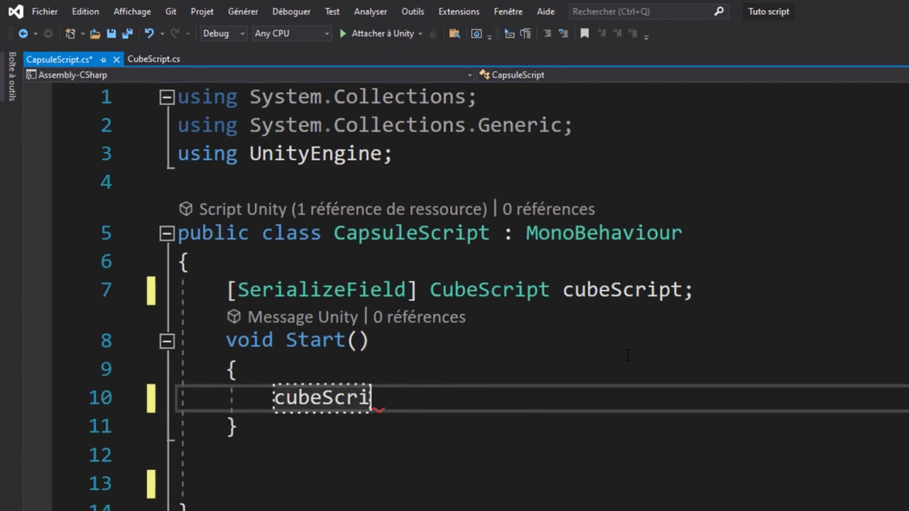
key(BackSpace)
key(BackSpace)
key(BackSpace)
key(BackSpace)
key(BackSpace)
key(BackSpace)
key(BackSpace)
key(BackSpace)
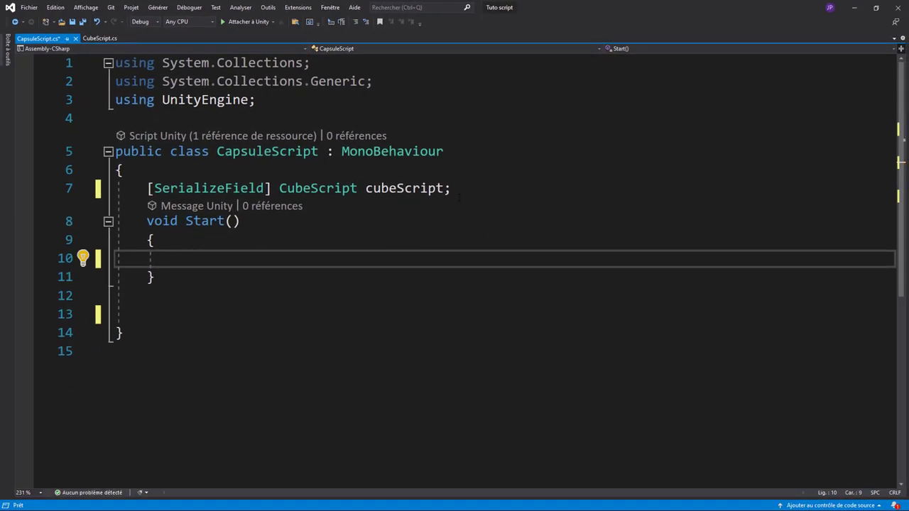
click(99, 39)
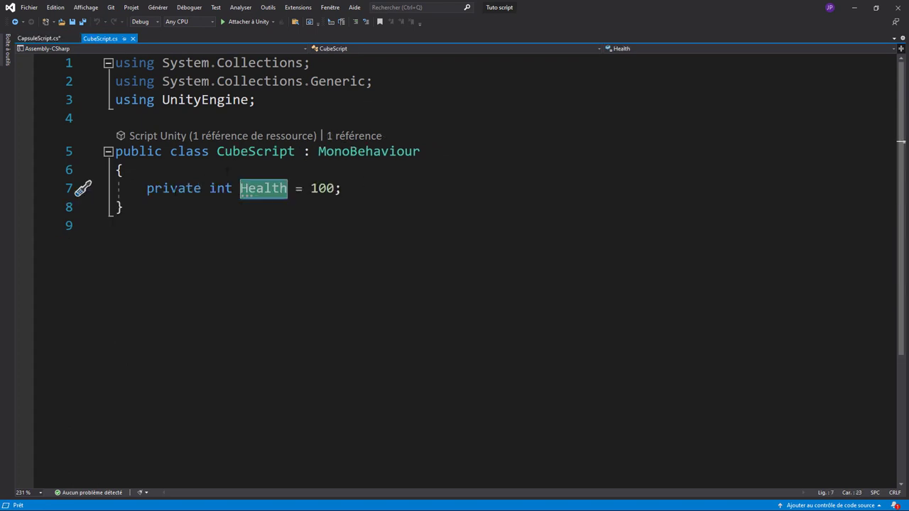
Change CubeScript's Health field from private to public and save CubeScript.cs.
click(170, 188)
double_click(169, 189)
text(pub)
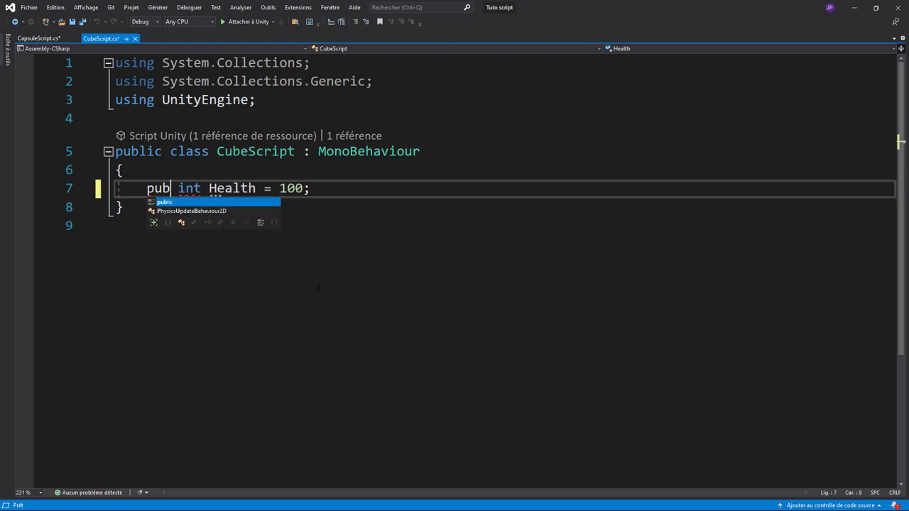
text(lic)
click(261, 224)
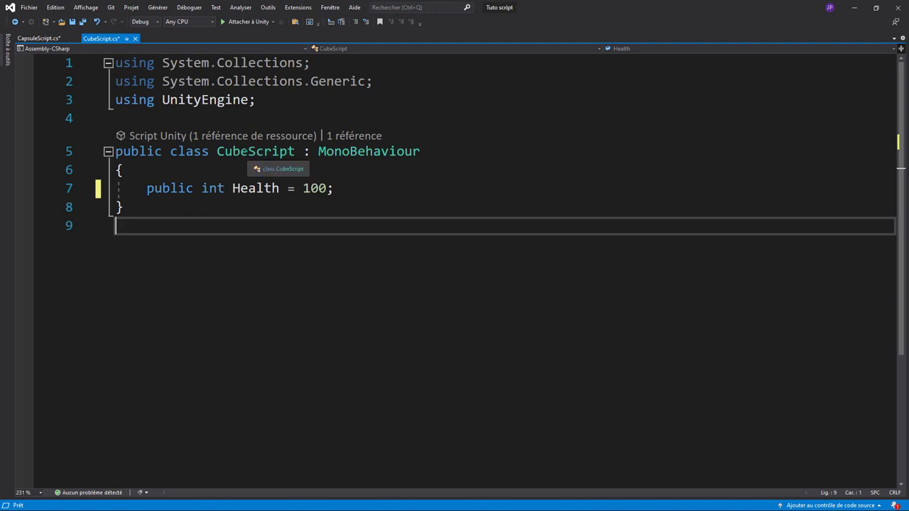
double_click(245, 151)
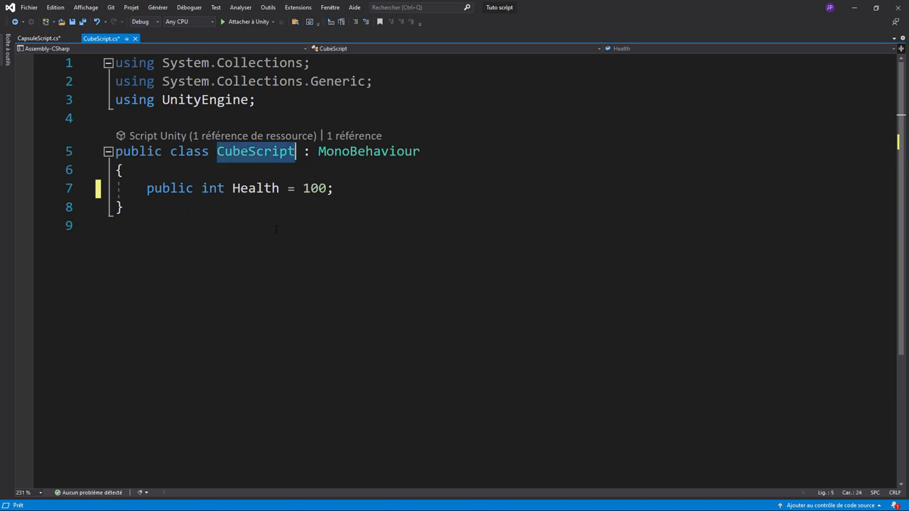
key(ctrl+s)
click(39, 40)
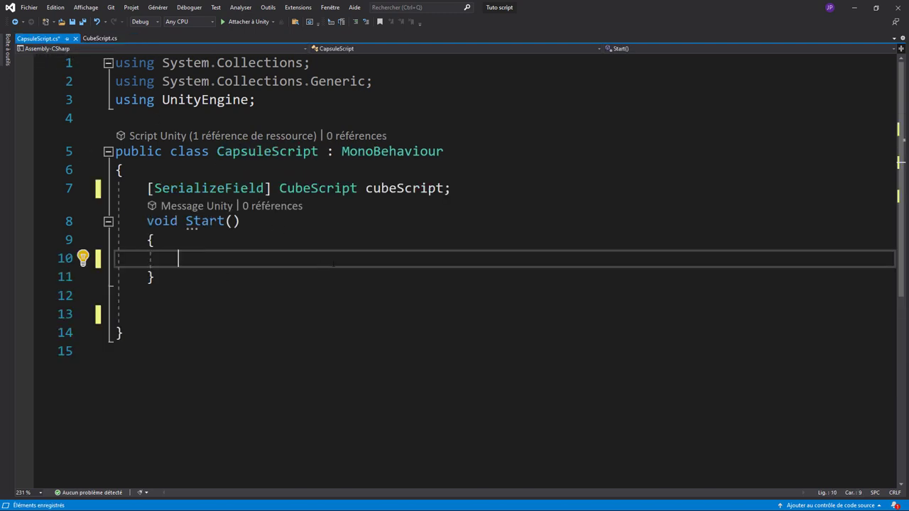
Write 'cubeScript.Health -= 10;' inside CapsuleScript's Start method and save.
text(cub)
key(Tab)
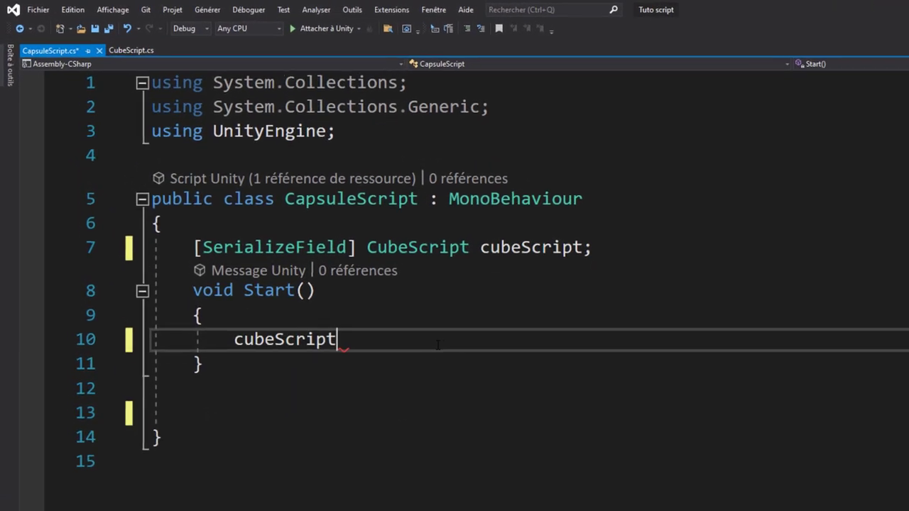
text(.h)
key(Down)
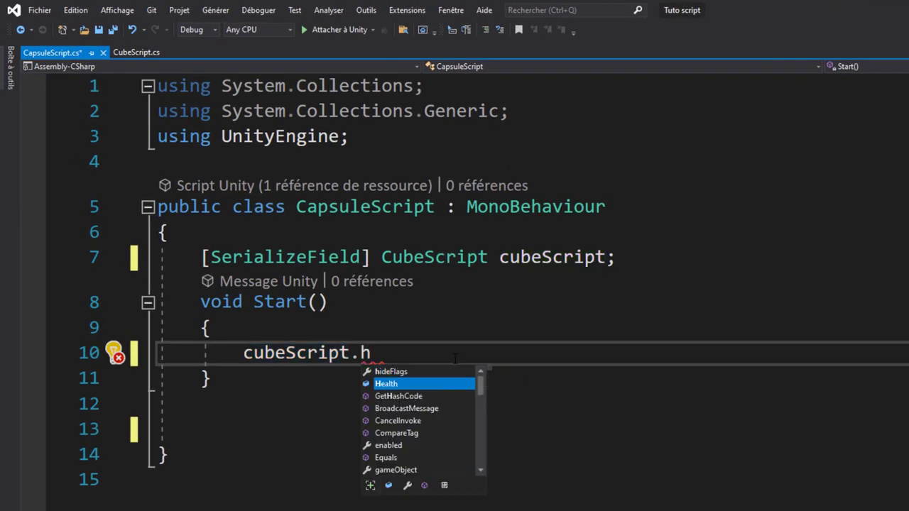
key(Tab)
key(ctrl+shift+Left)
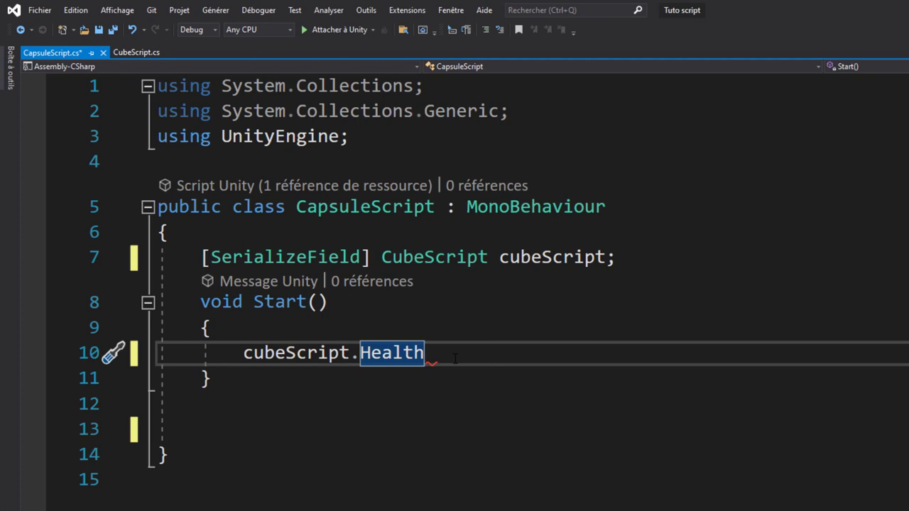
text(-)
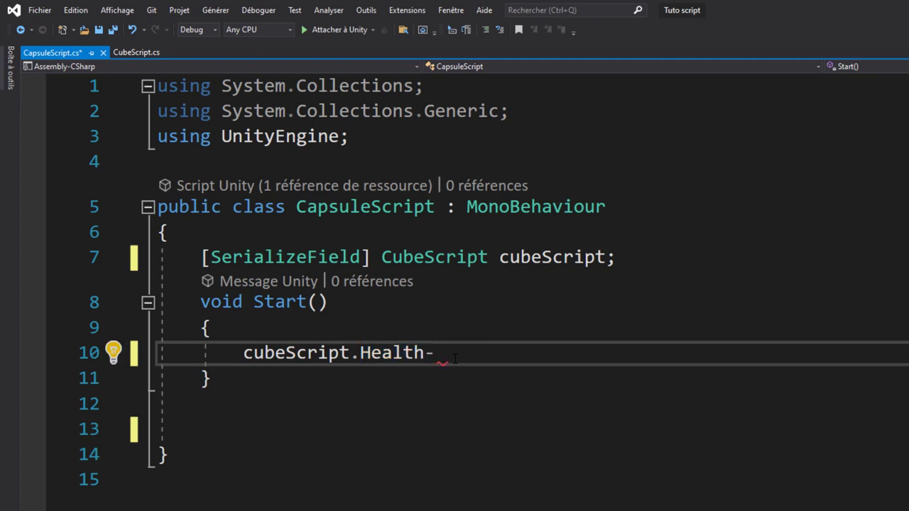
text(= 10;)
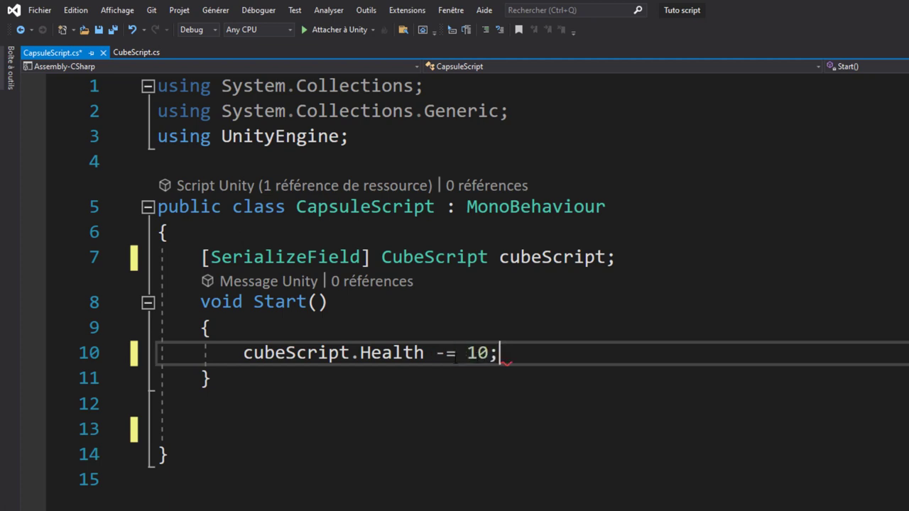
key(ctrl+s)
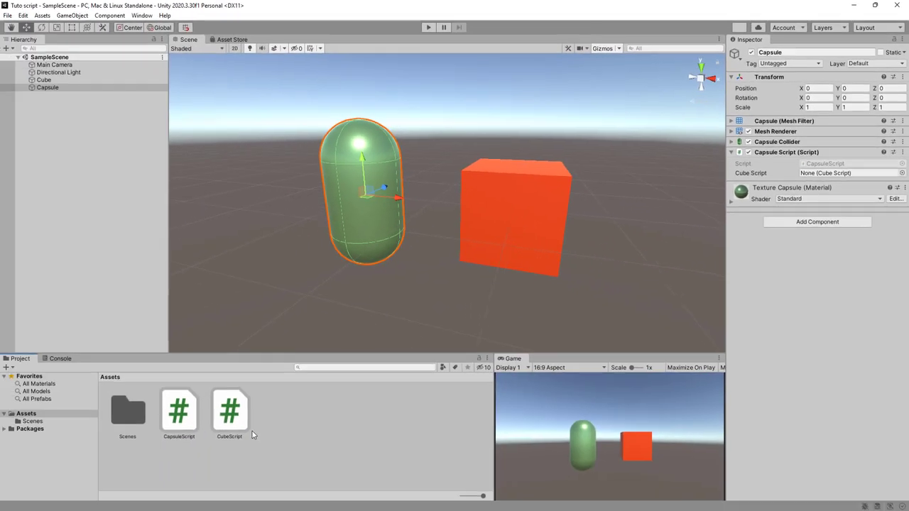
Link the Cube to the Capsule's Cube Script slot and play the scene, dropping Health to 90.
mouse_move(229, 411)
mouse_down()
mouse_move(827, 181)
mouse_move(318, 438)
mouse_up()
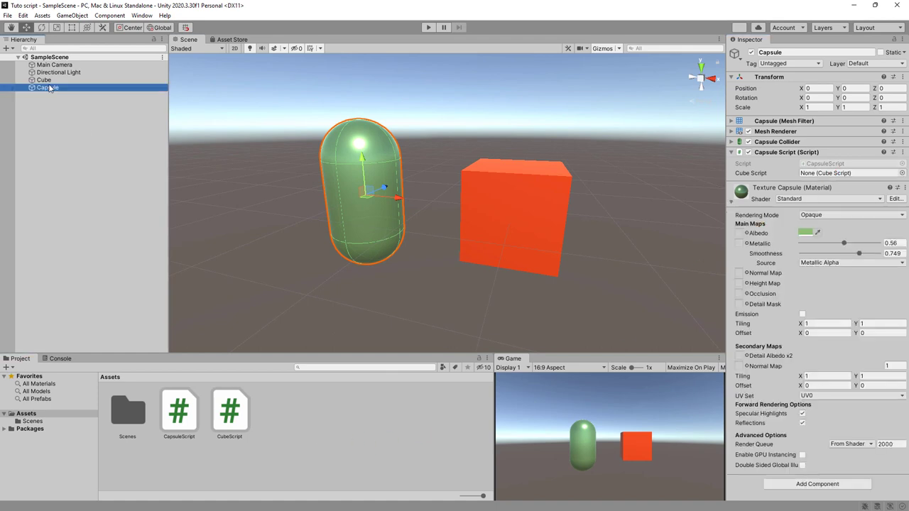
click(731, 202)
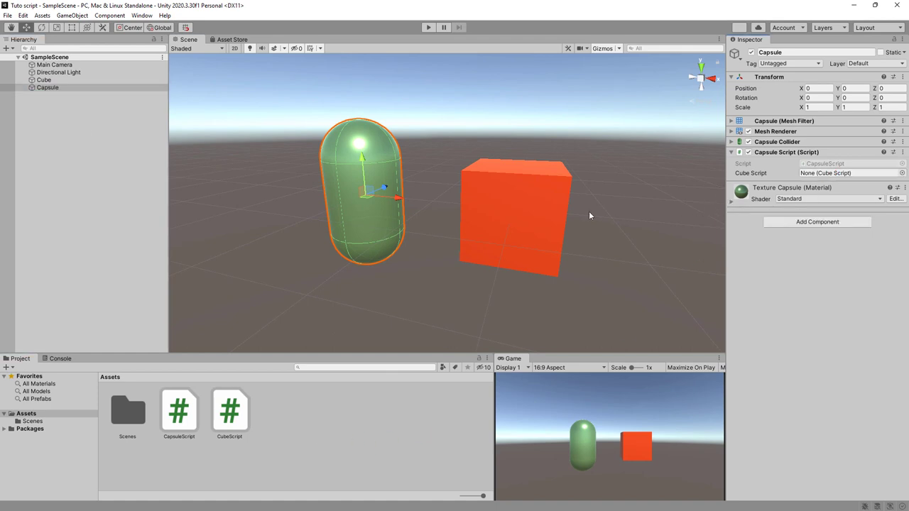
drag(56, 83, 815, 180)
click(53, 81)
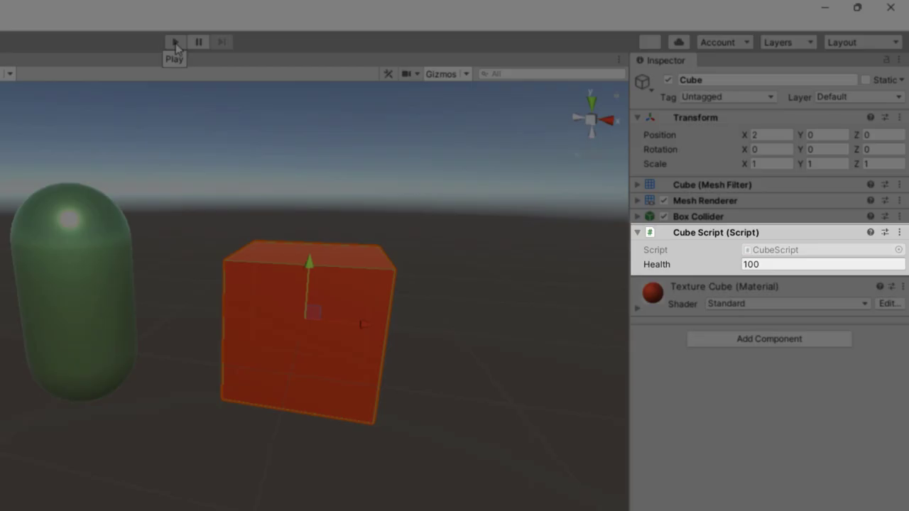
click(175, 43)
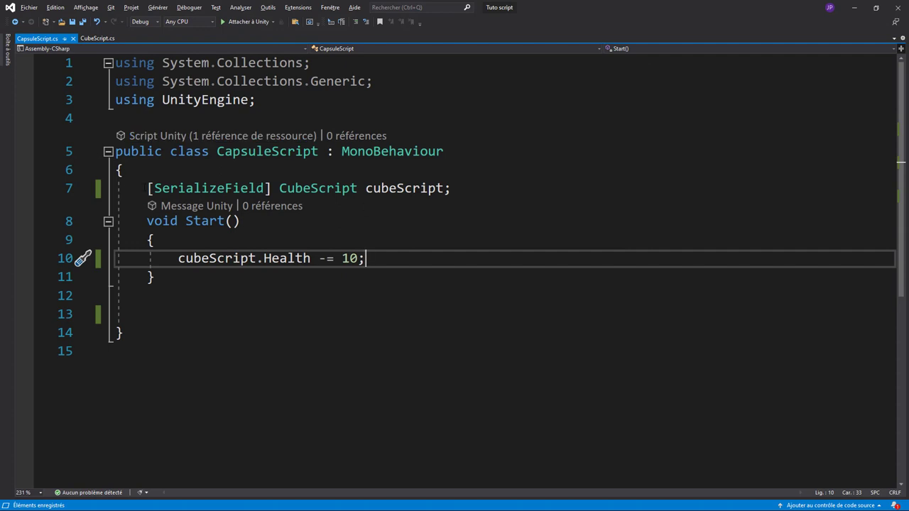
Delete the [SerializeField] attribute from the cubeScript field on line 7.
drag(147, 188, 271, 188)
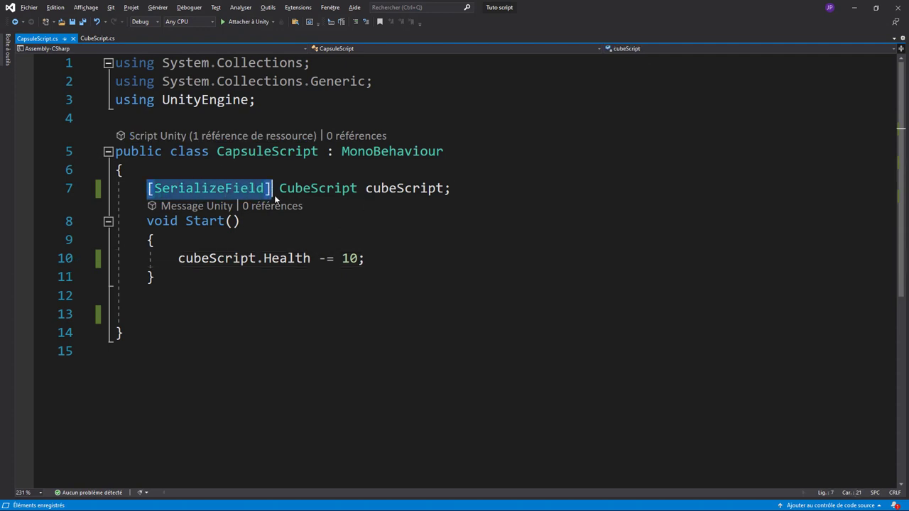
key(Delete)
key(Delete)
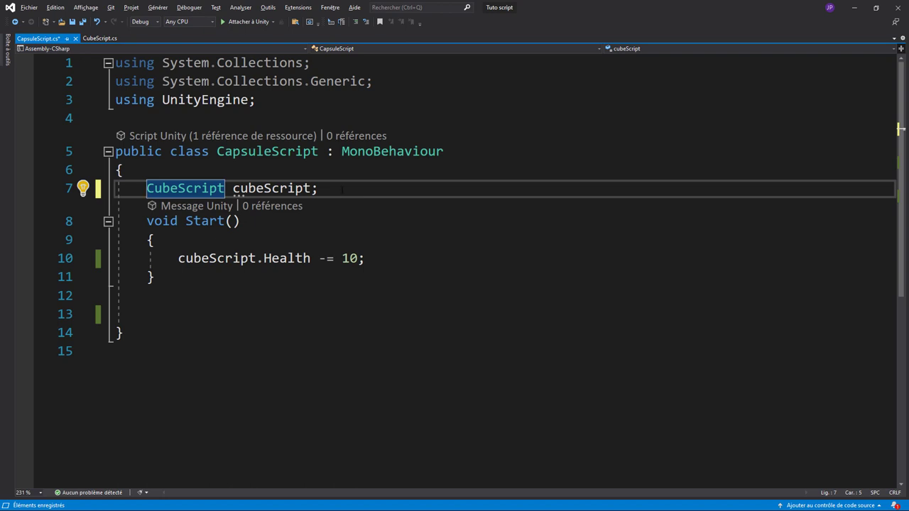
key(End)
Add an empty Awake method below the cubeScript field.
key(Return)
key(Return)
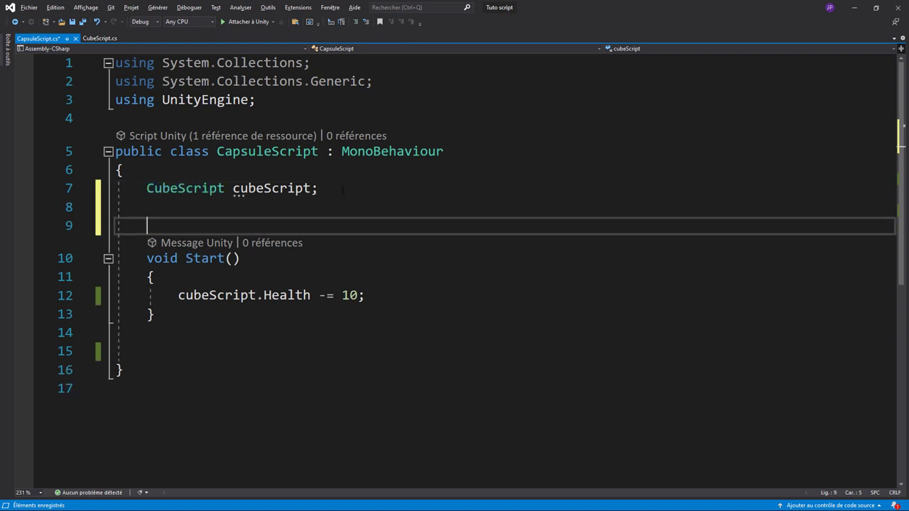
text(void Aw)
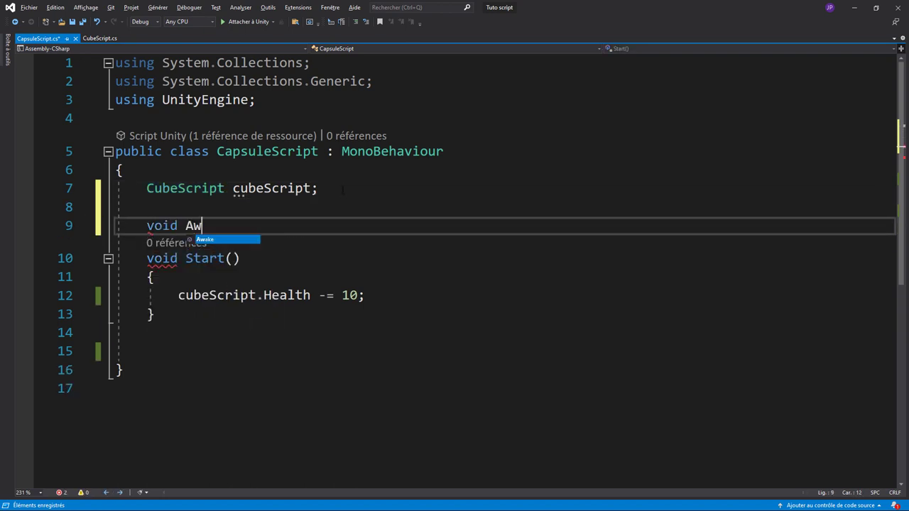
key(Tab)
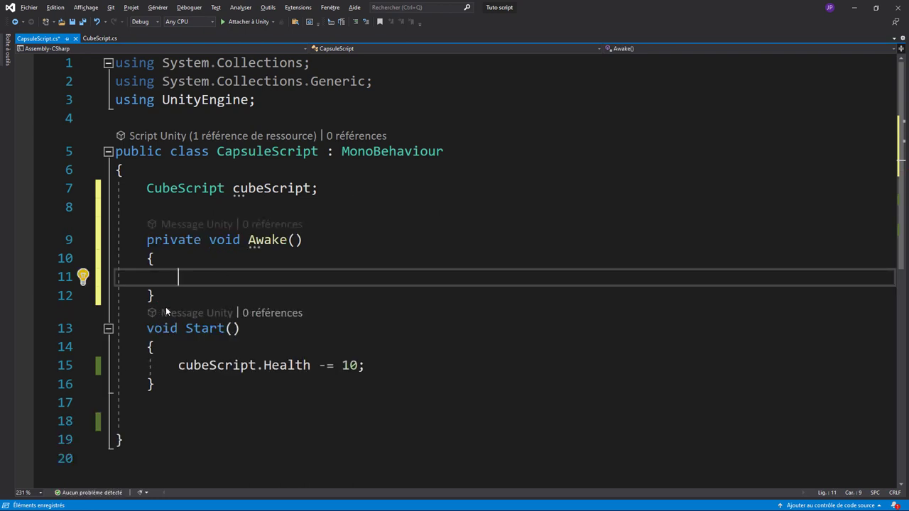
click(167, 297)
key(Return)
click(266, 280)
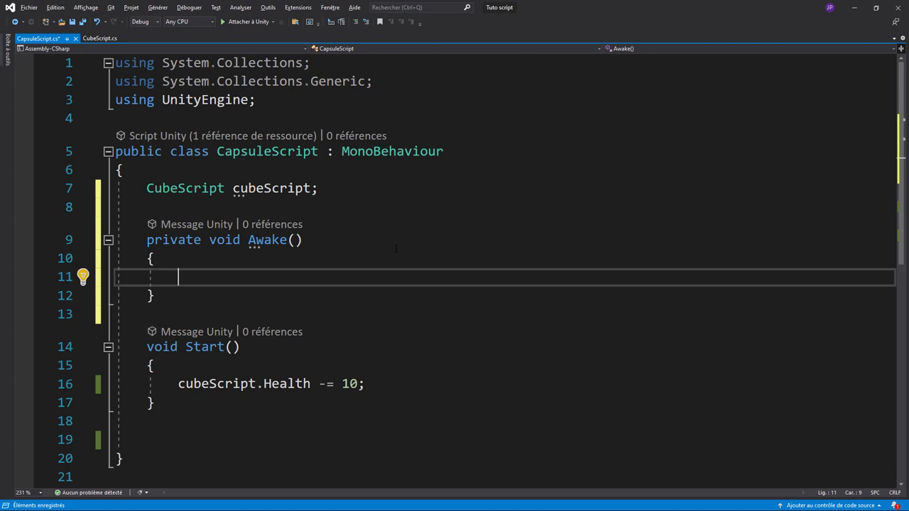
In Awake, assign cubeScript = GameObject.Find("Cube").GetComponent<CubeScript>(); and save.
text(cu)
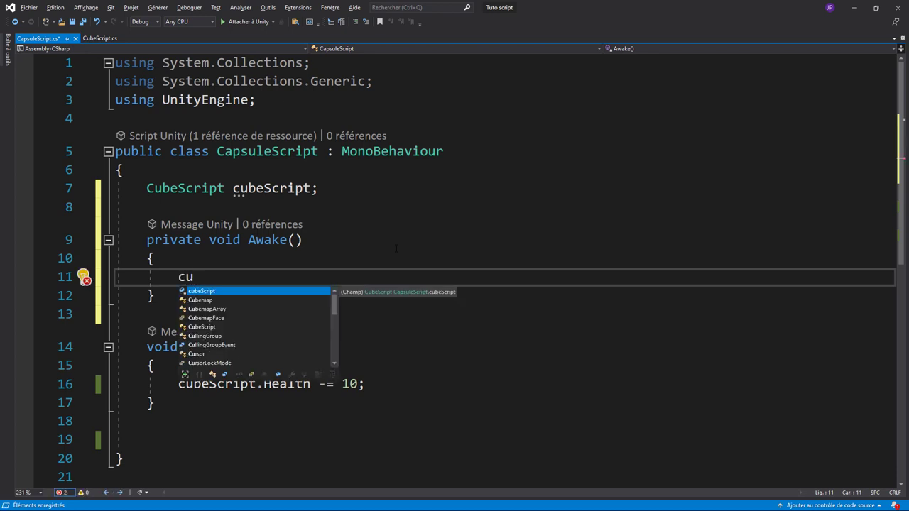
key(Tab)
text(= )
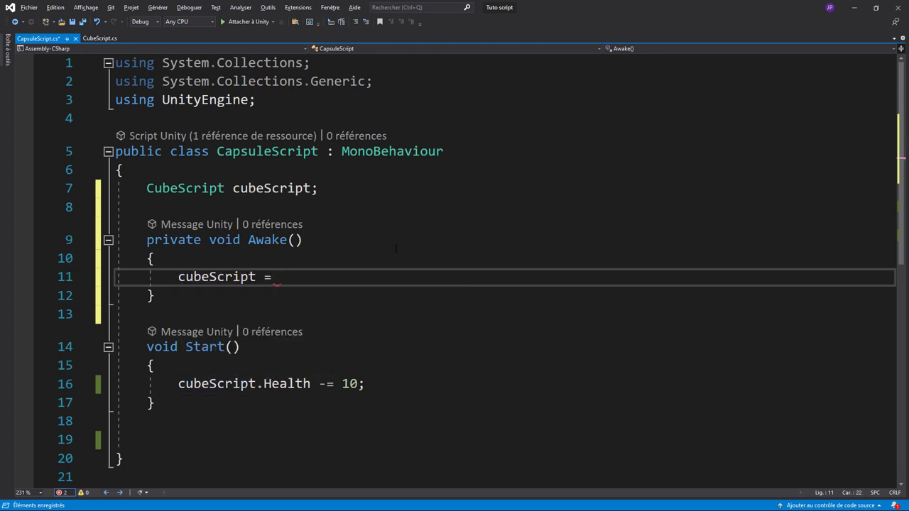
text(G)
key(Tab)
text(.)
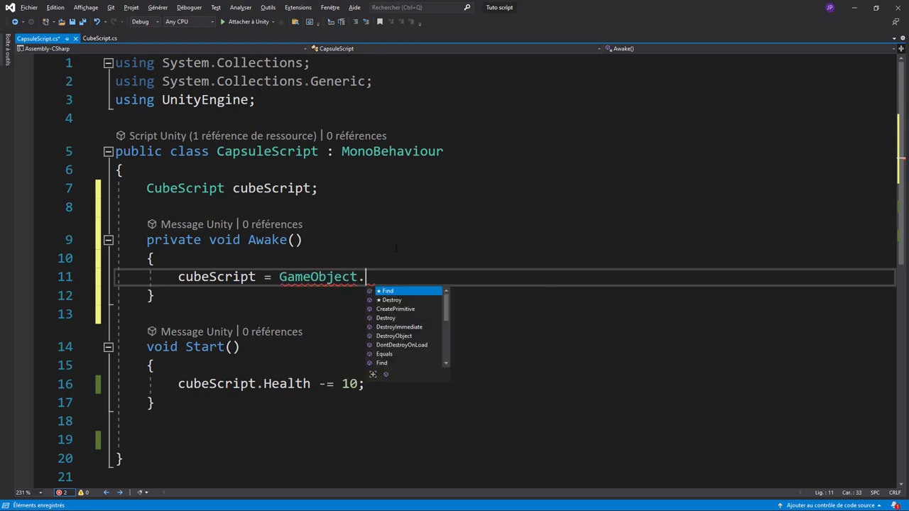
text(find(")
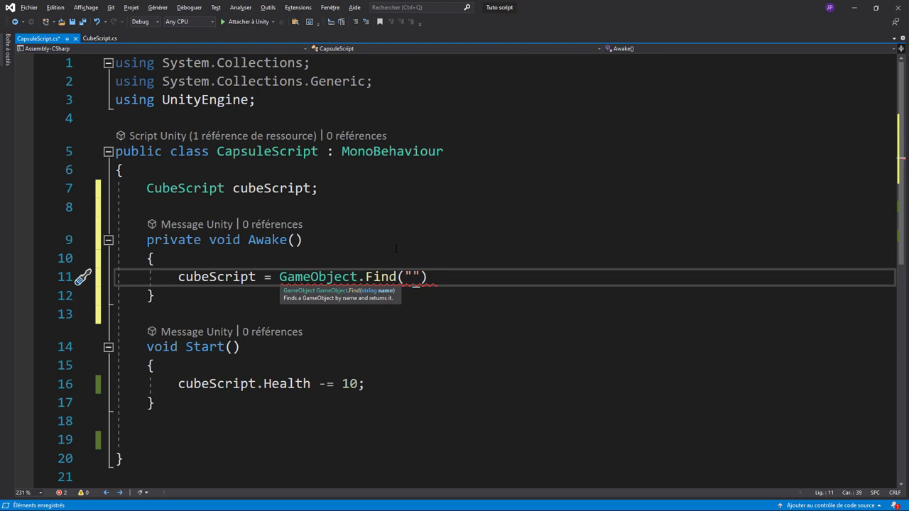
text(Cube)
key(End)
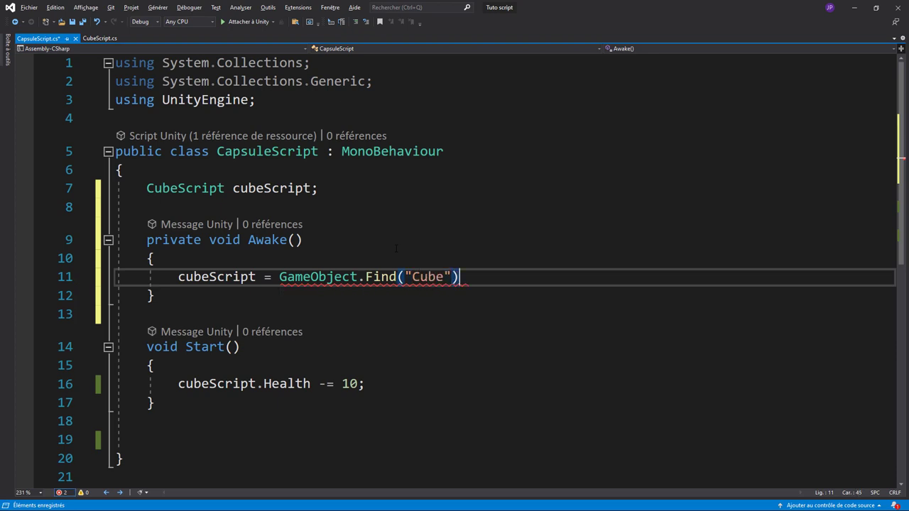
text(.get)
key(Down)
key(Down)
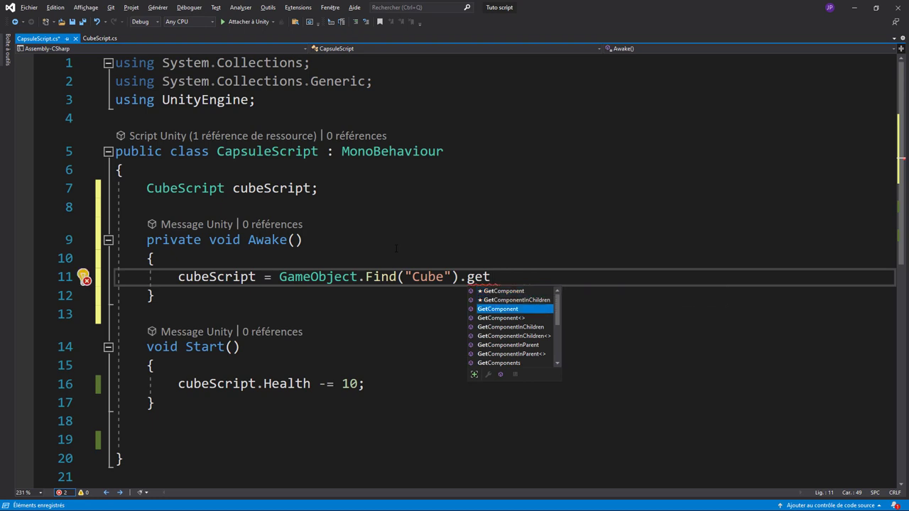
key(Down)
key(Tab)
text(<)
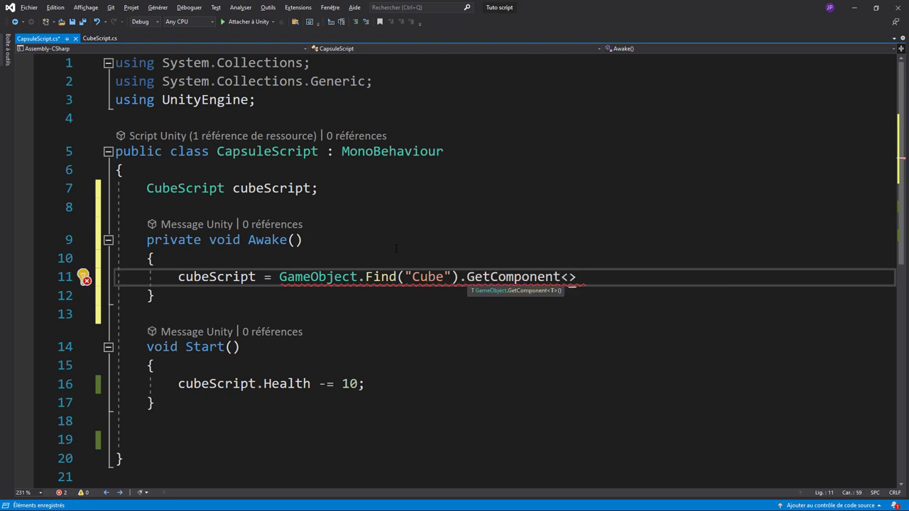
text(cu)
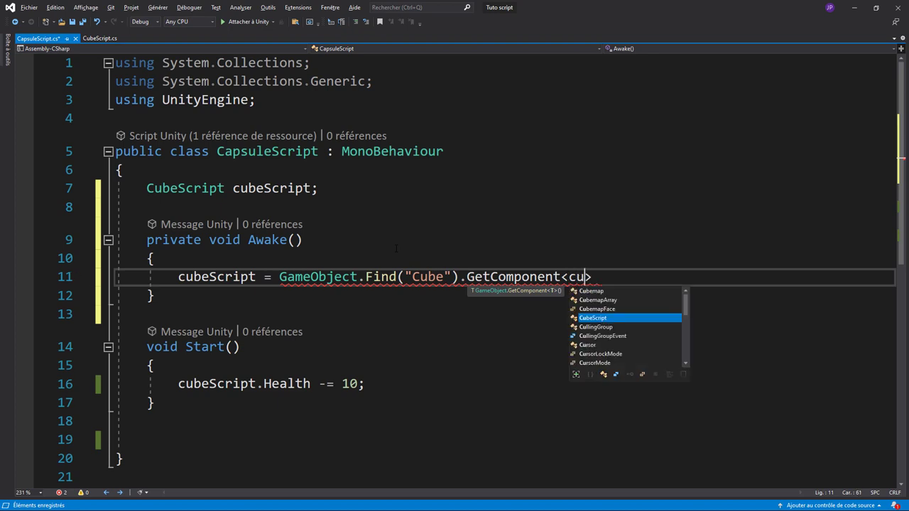
text(be)
key(Tab)
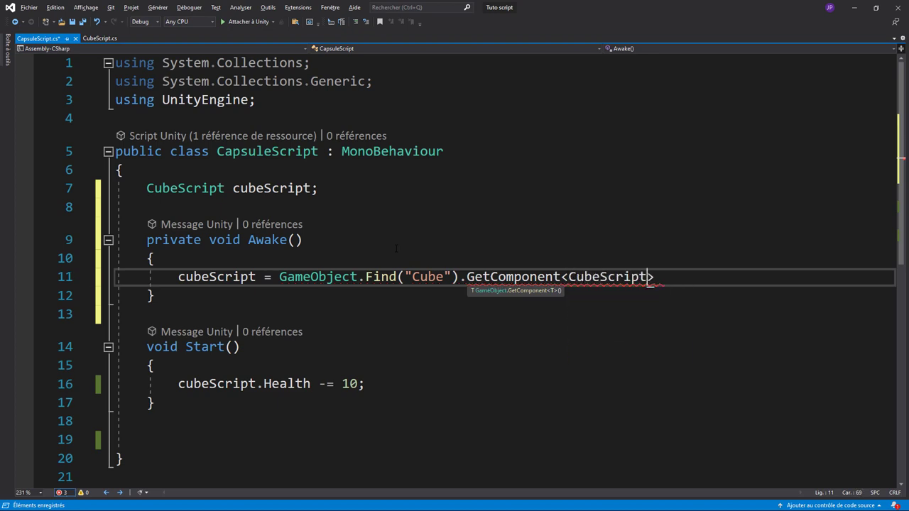
key(Right)
text(();)
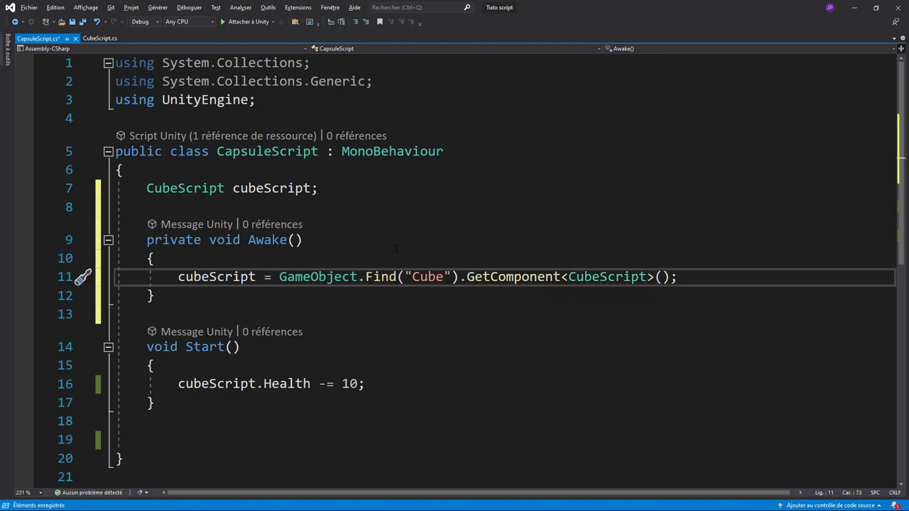
key(ctrl+s)
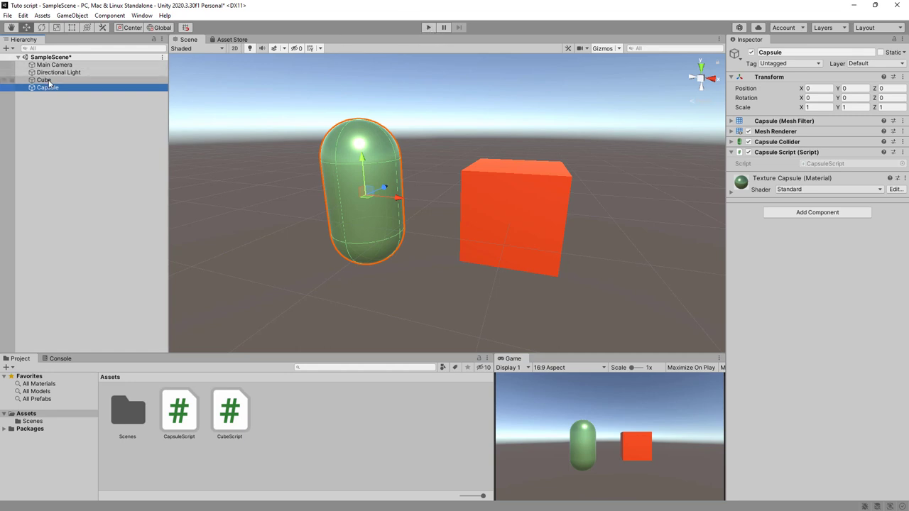
Select the Cube, then run and stop the scene, confirming its Health falls to 90.
click(71, 80)
click(428, 27)
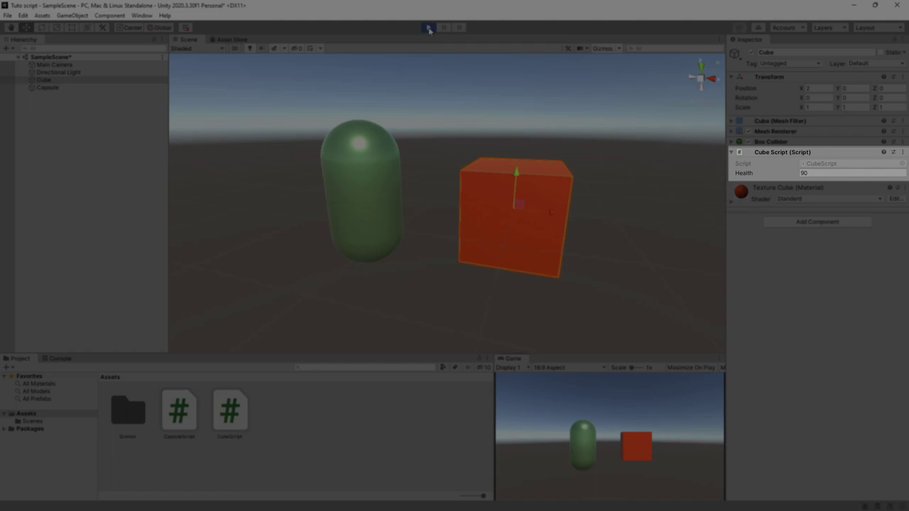
click(428, 27)
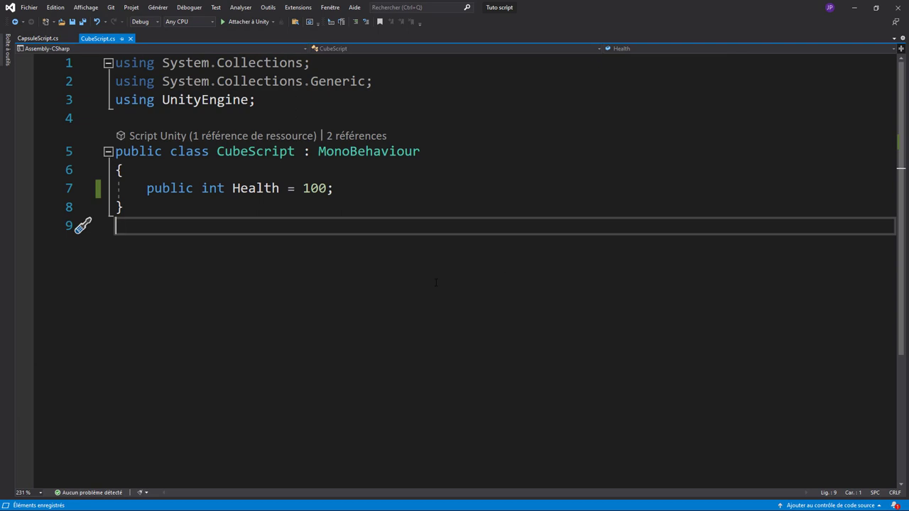
Below the Health field, add public void KillCube() { Destroy(this.gameObject); } and save CubeScript.
click(390, 193)
key(Return)
key(Return)
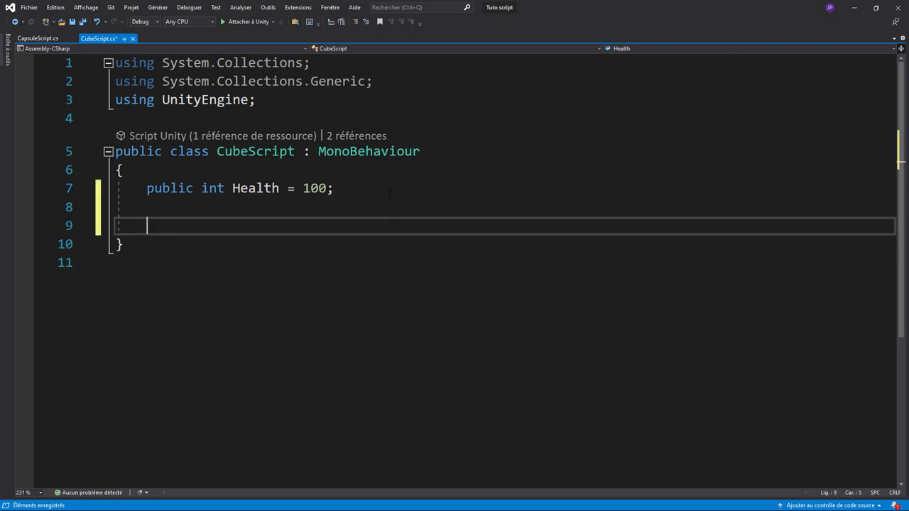
text(public )
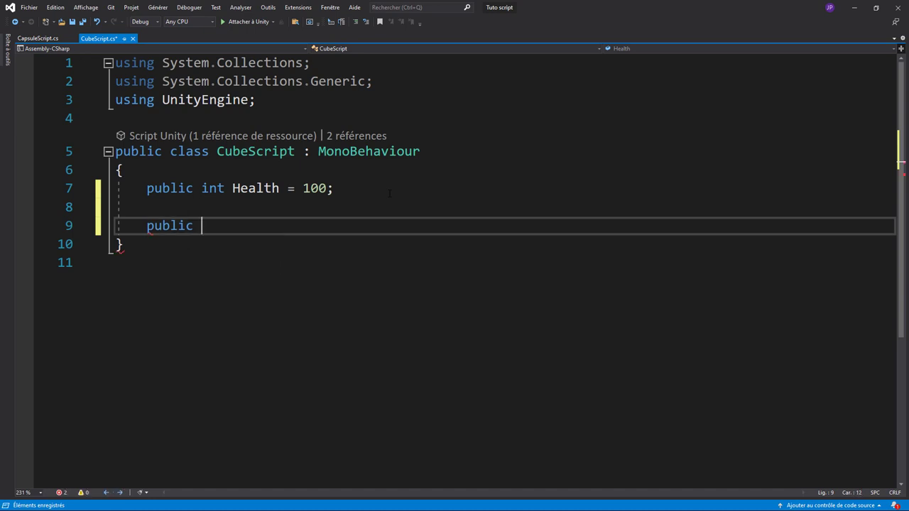
text(void )
text(K)
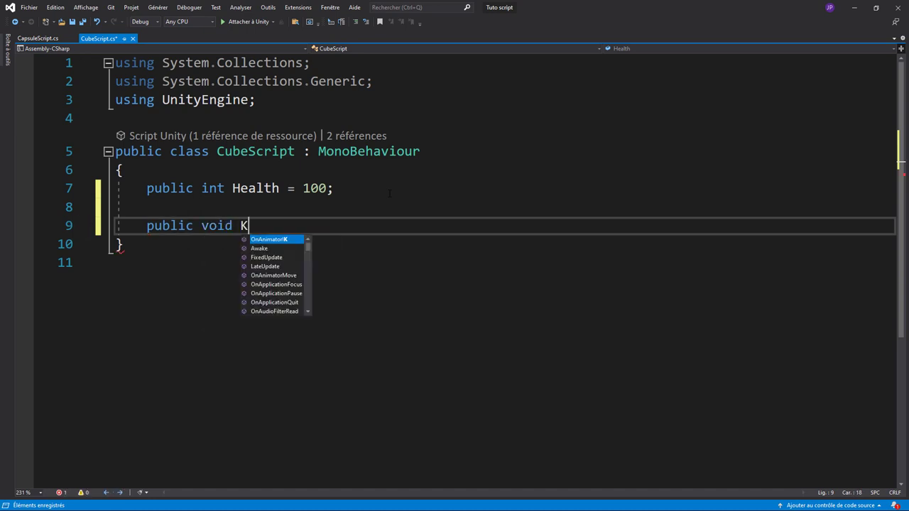
text(illCub)
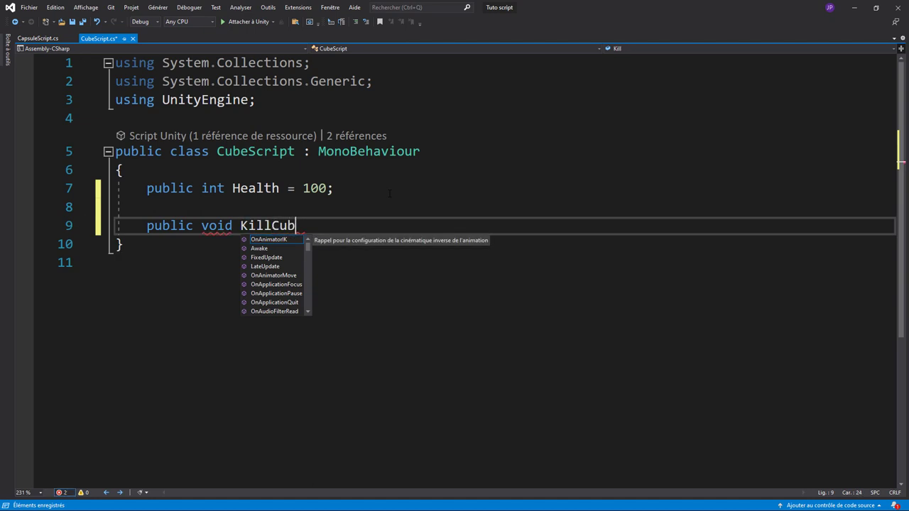
text(e())
key(Return)
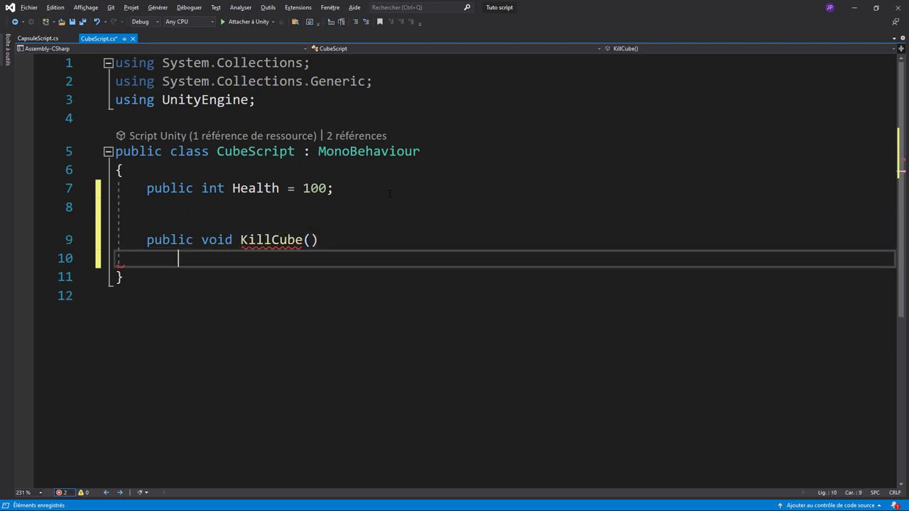
text({)
key(Return)
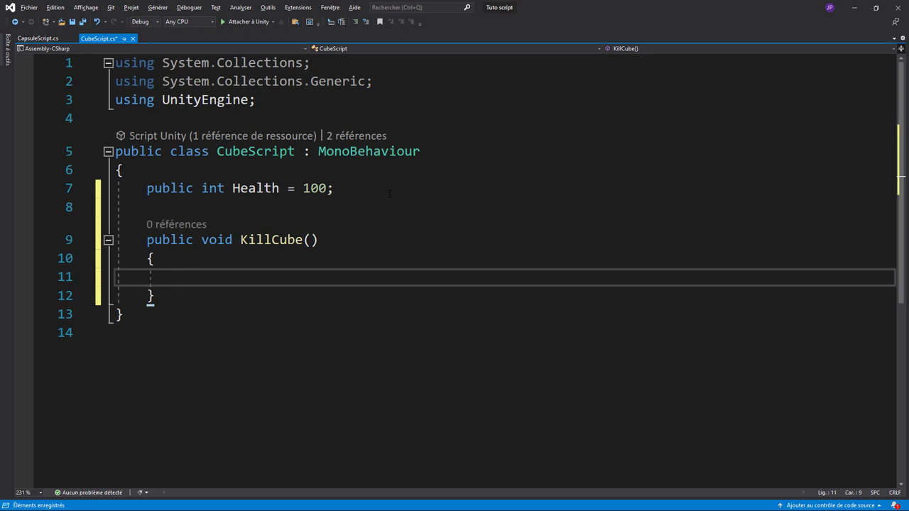
text(des)
key(Tab)
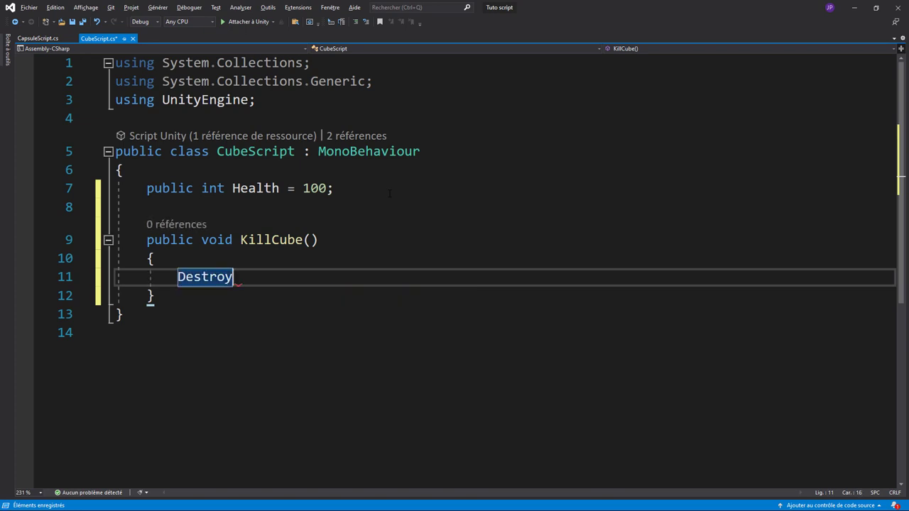
text((this.)
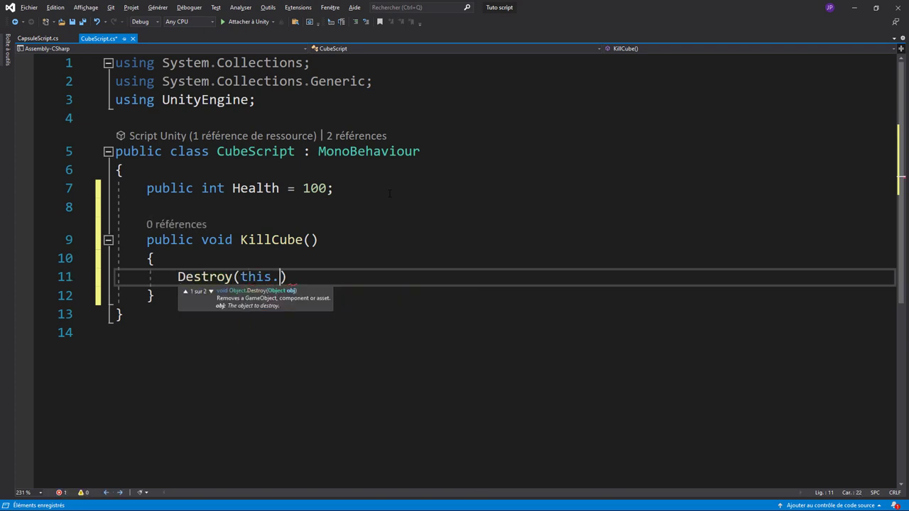
text(gameObject);)
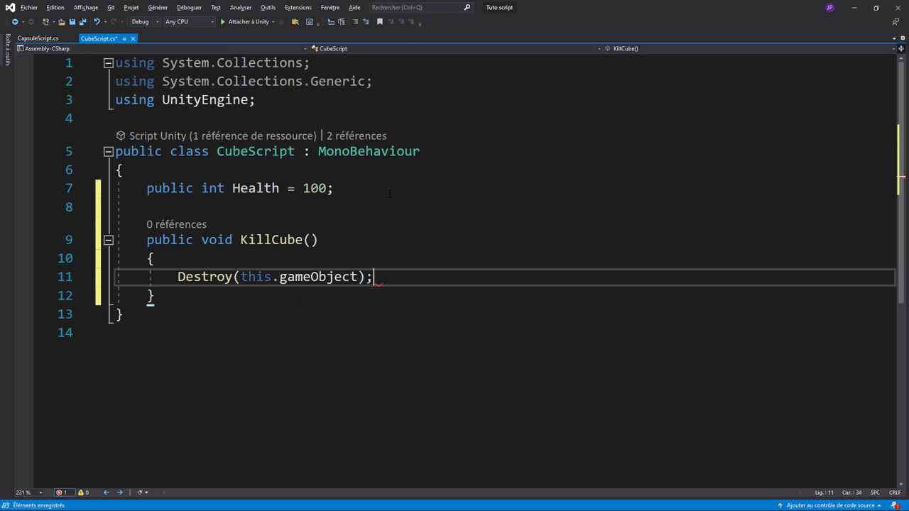
key(ctrl+s)
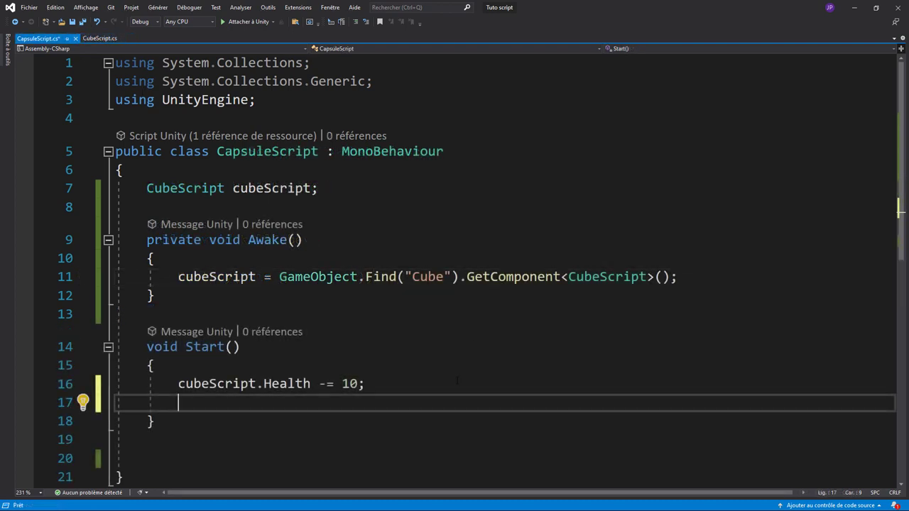
Add cubeScript.KillCube(); after the Health subtraction in Start and save CapsuleScript.
text(cu)
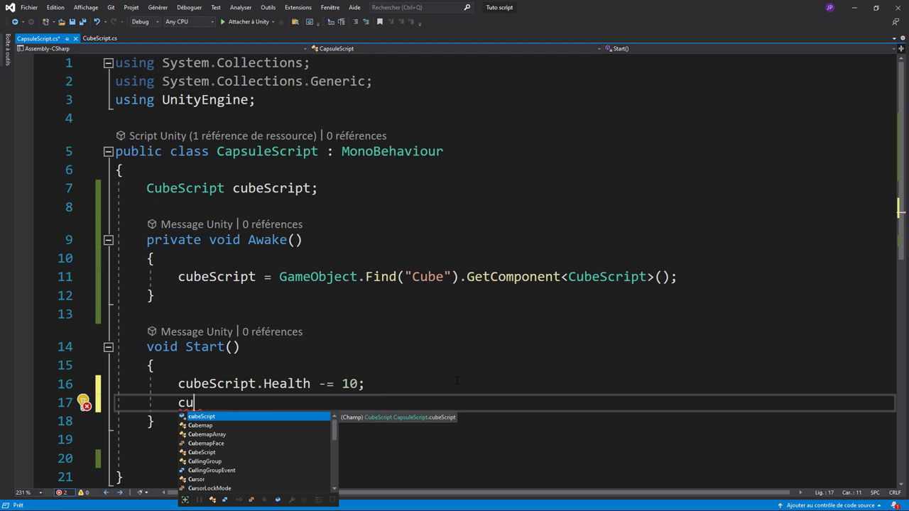
key(Tab)
text(.)
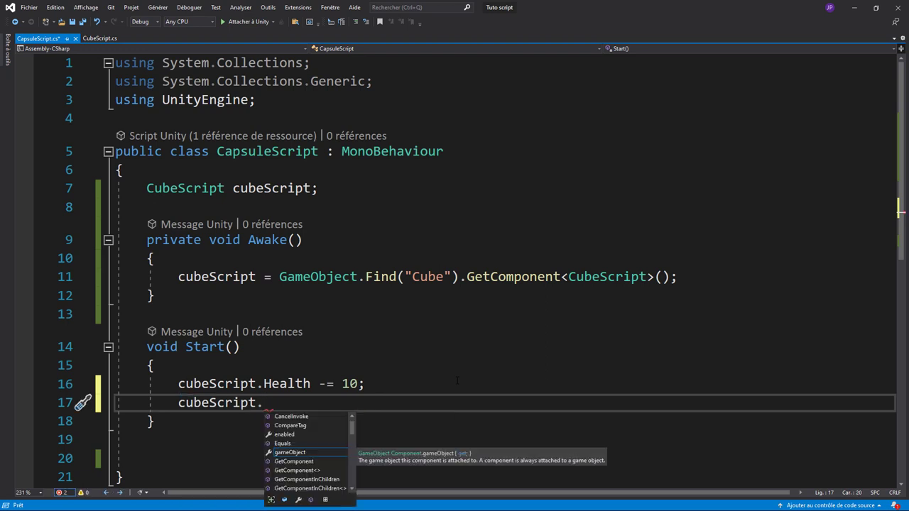
text(Ki)
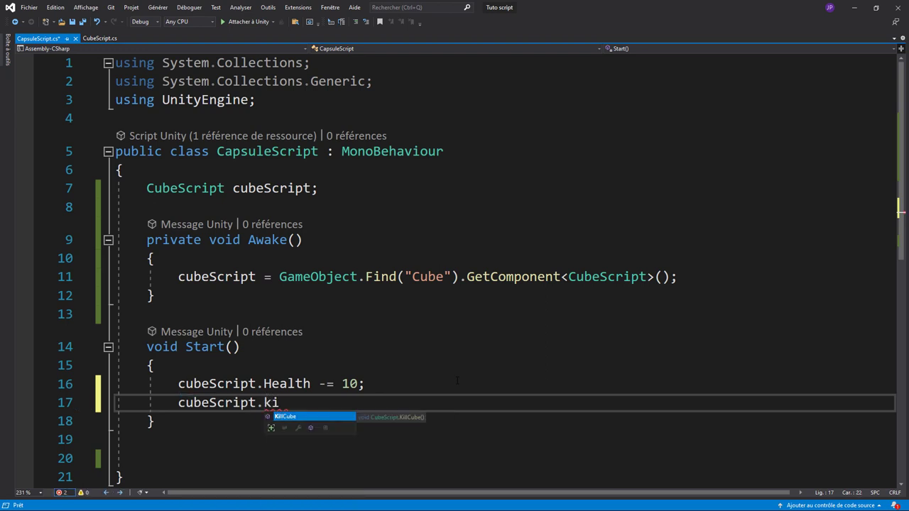
key(Tab)
text(();)
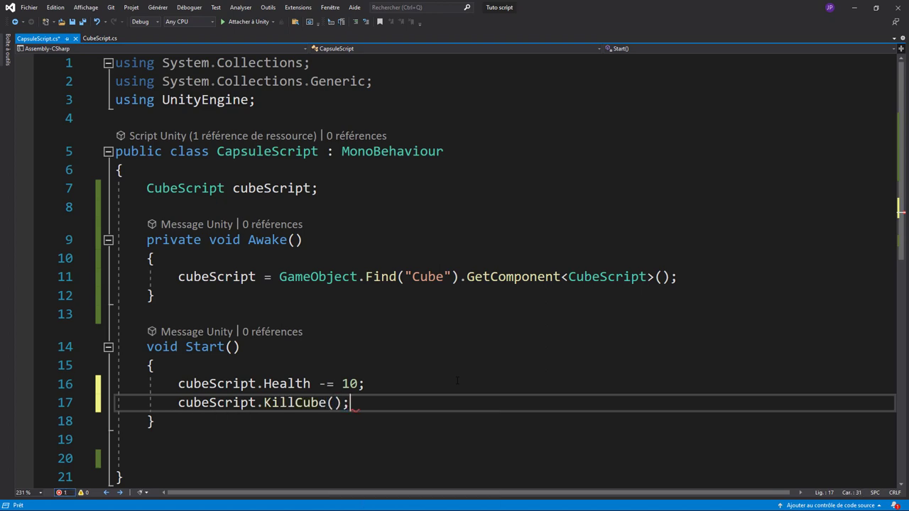
key(ctrl+s)
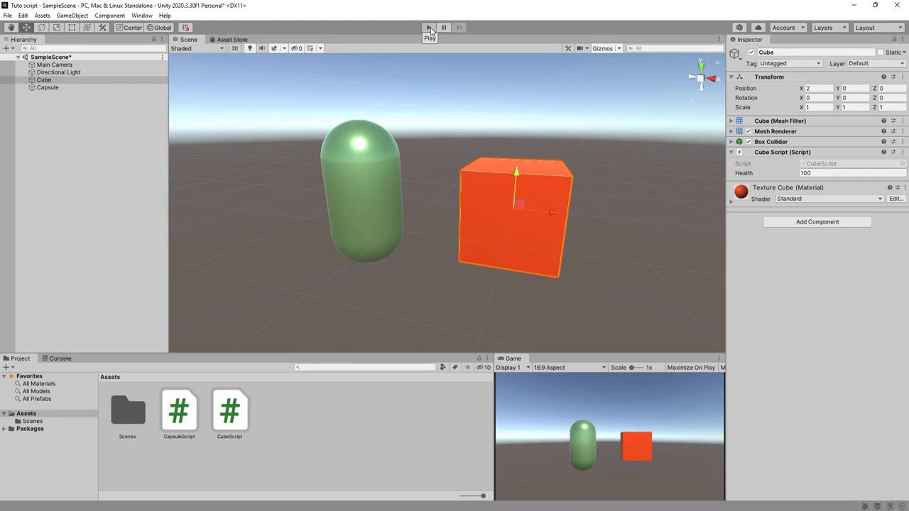
Play the scene in Unity to test the Capsule and Cube scripts.
click(430, 27)
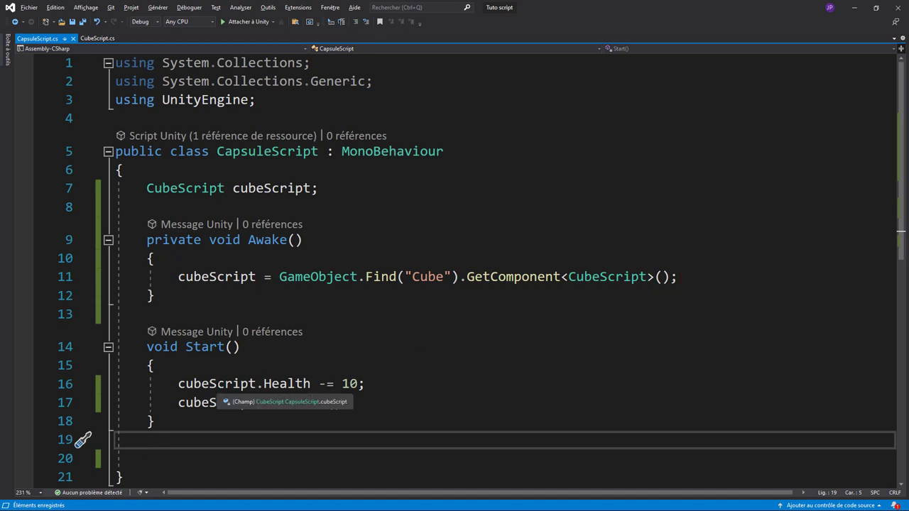
Highlight the cubeScript variable, the Health reduction and the KillCube call in CapsuleScript.
click(310, 188)
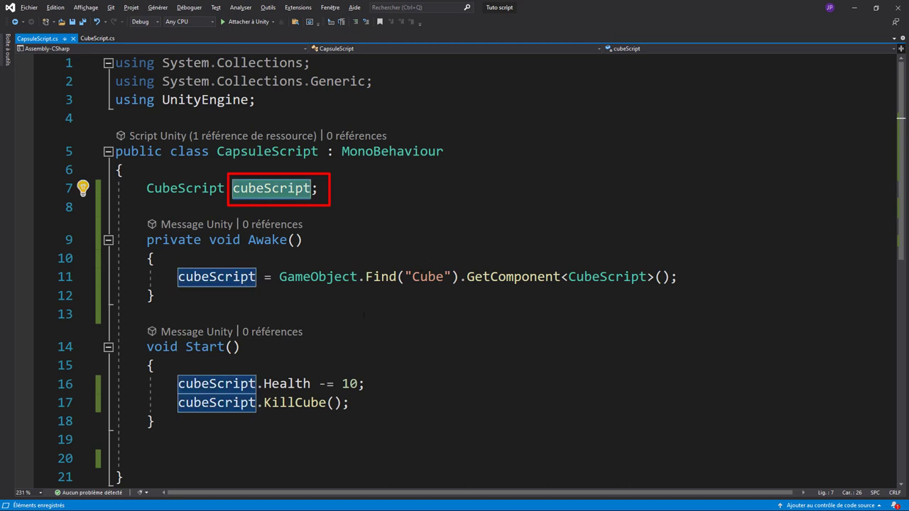
click(311, 383)
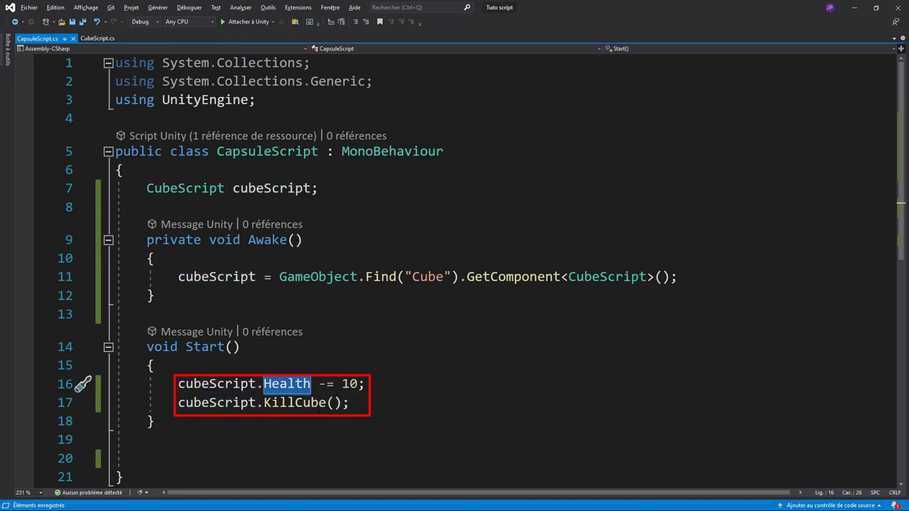
click(288, 402)
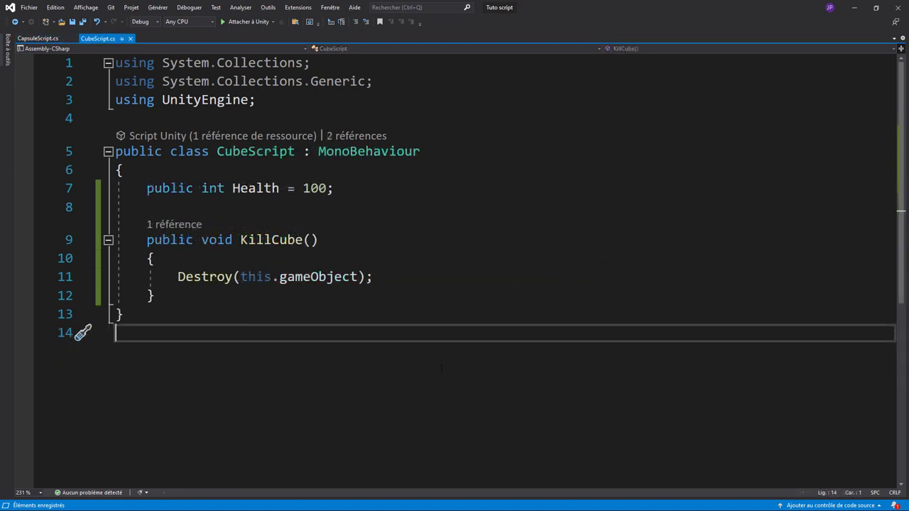
In CubeScript.cs, select the public modifiers on Health and KillCube.
mouse_move(270, 190)
double_click(169, 188)
double_click(169, 240)
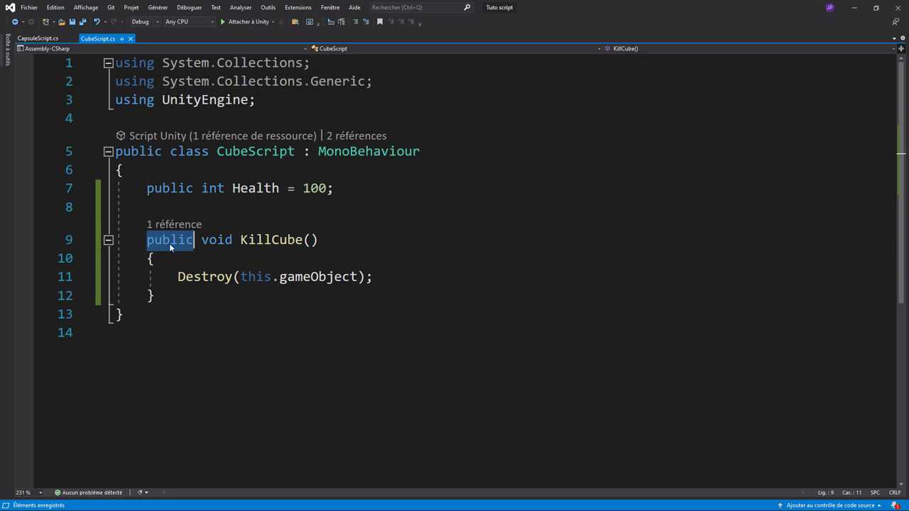
Make KillCube private, save, and check Unity for error CS0122.
text(priva)
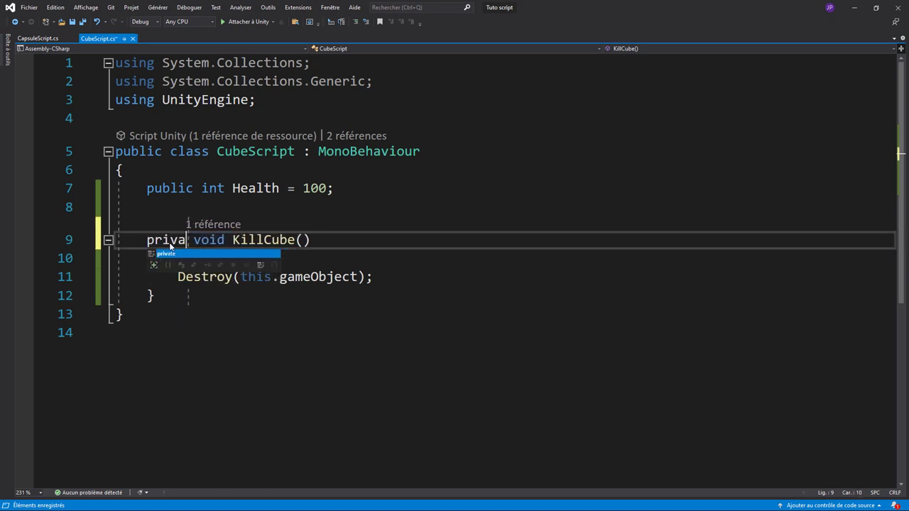
text(te)
key(ctrl+s)
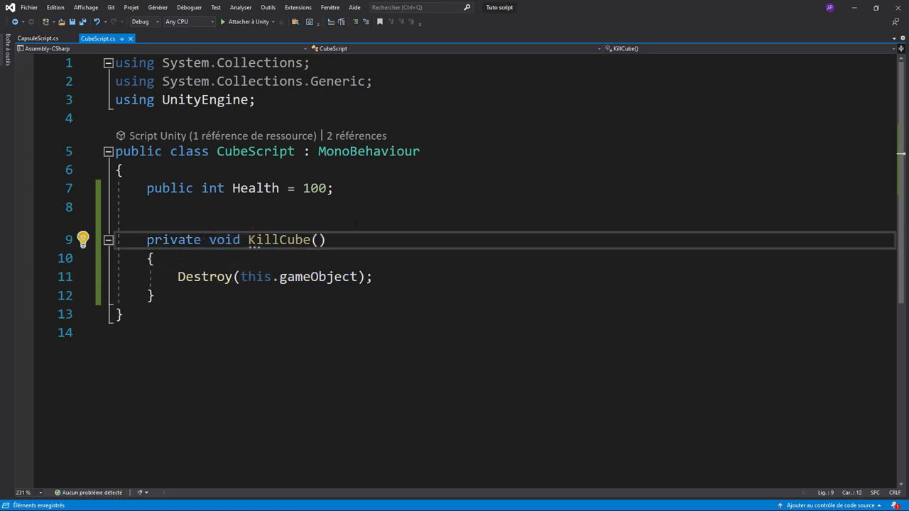
click(855, 14)
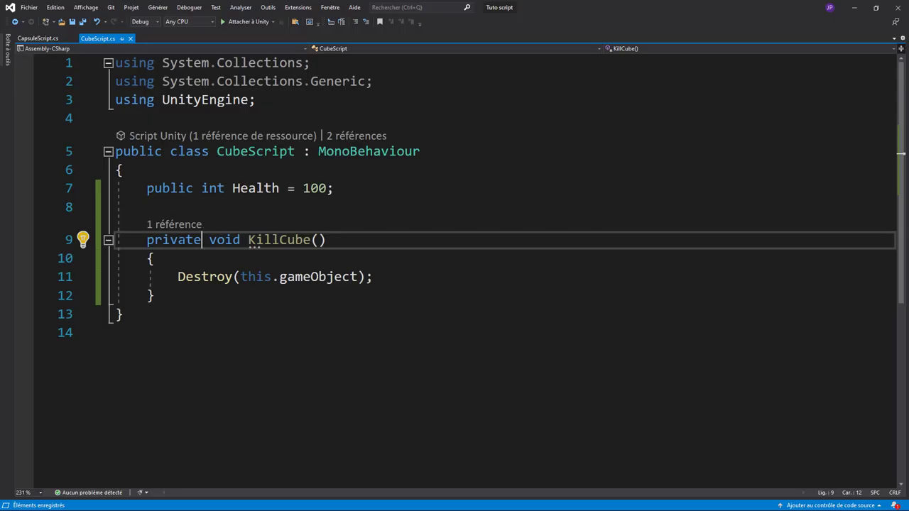
Change KillCube's modifier from private back to public.
double_click(183, 245)
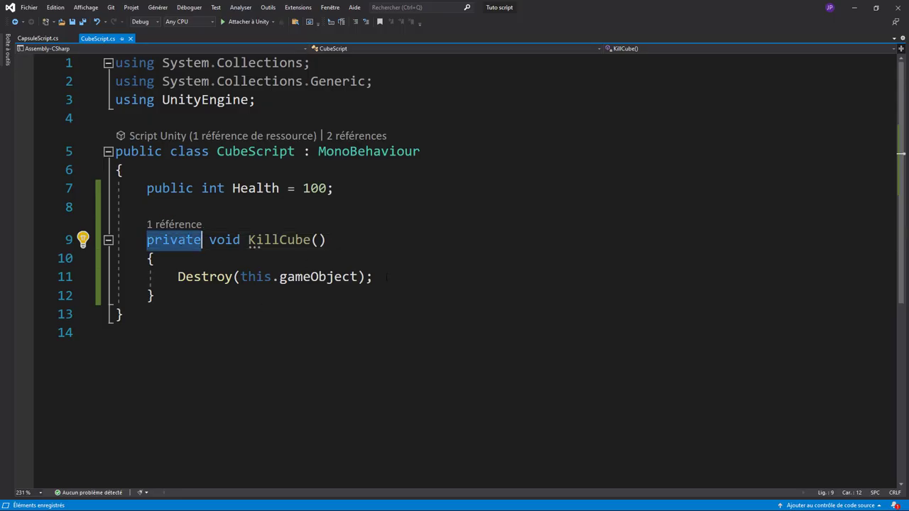
text(public)
key(Escape)
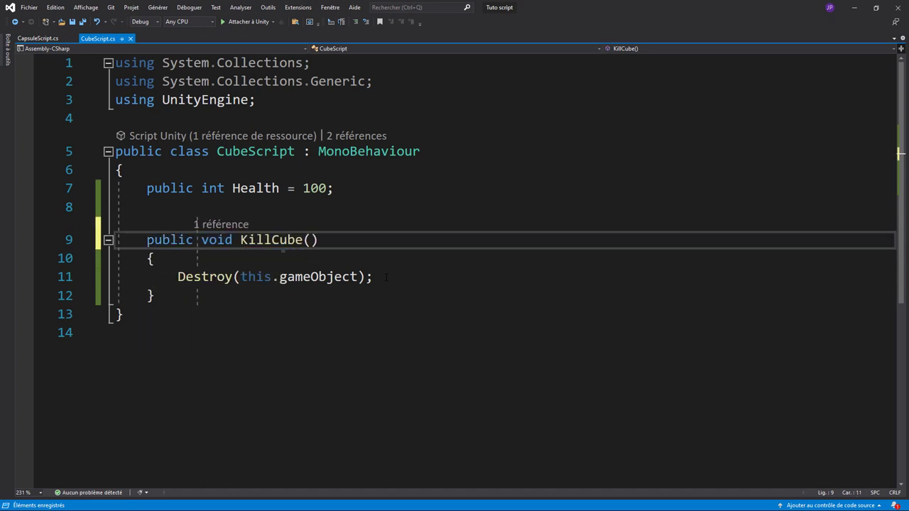